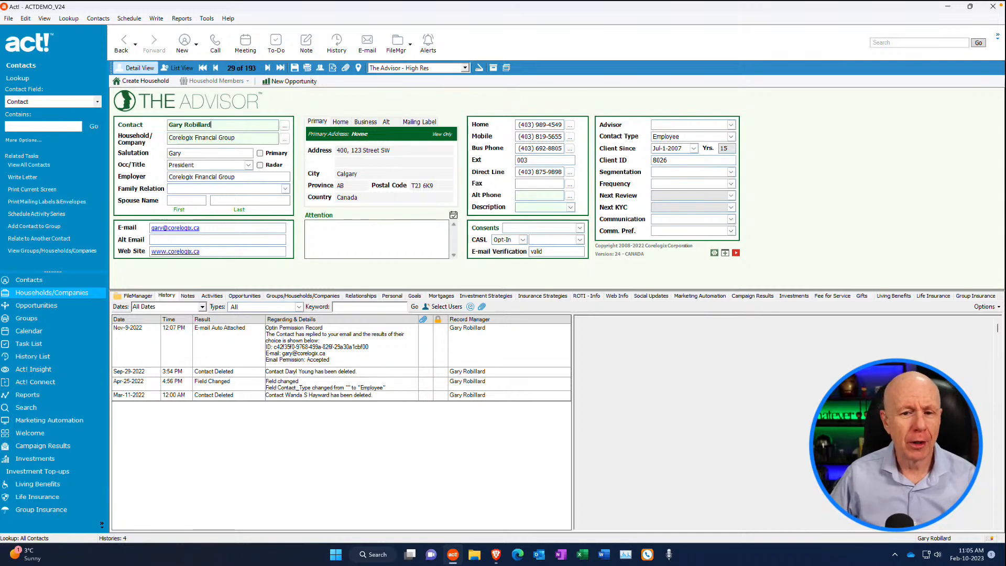
Open the calendar and display the work week of February 13 to 17
{"action": "left_click", "coordinate": [36, 332]}
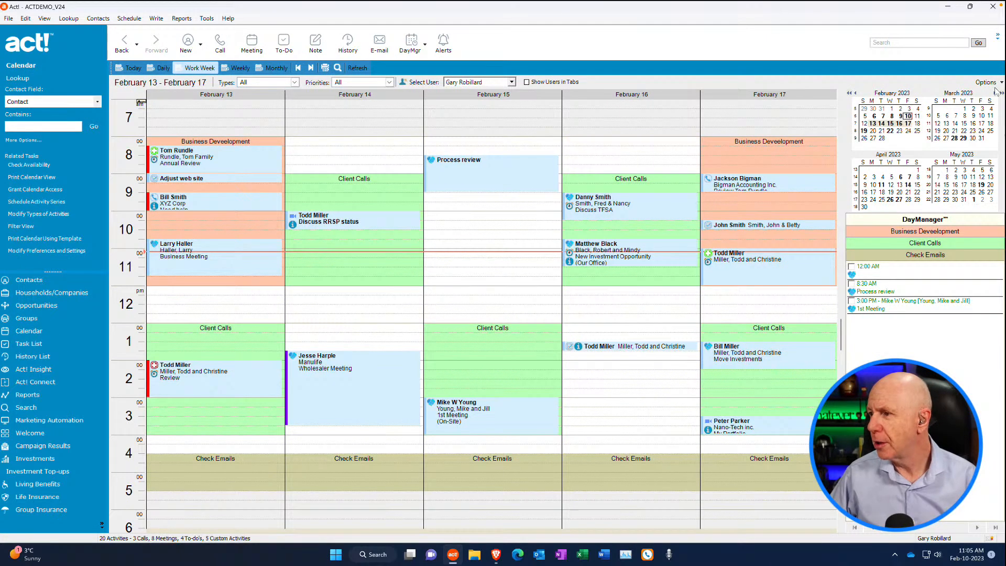
{"action": "left_click", "coordinate": [902, 117]}
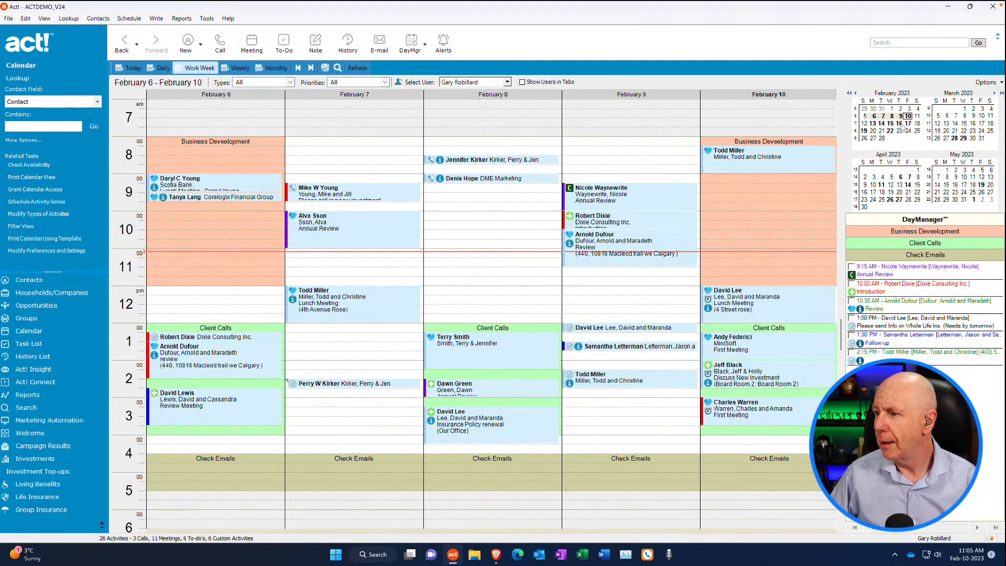
{"action": "left_click", "coordinate": [899, 123]}
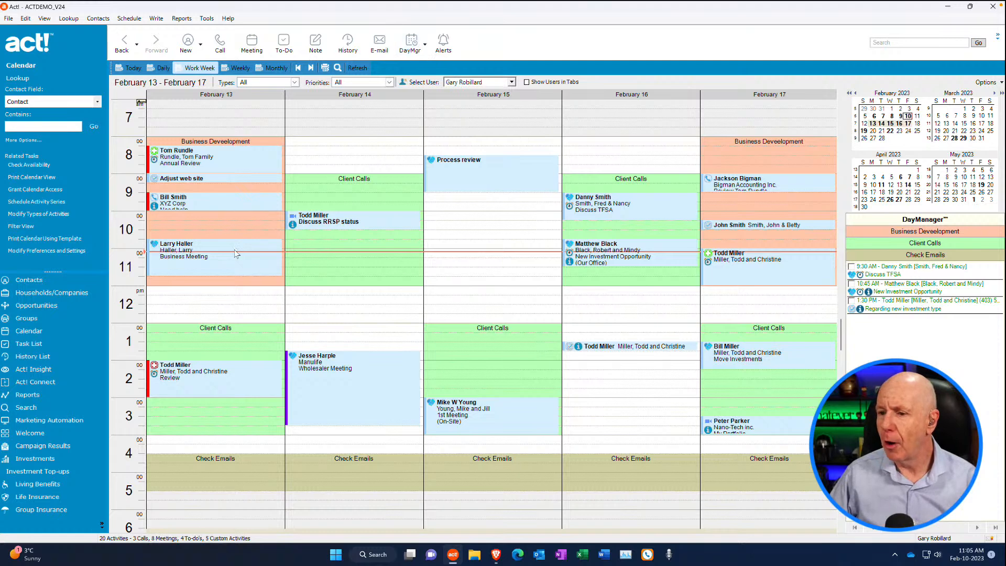
{"action": "mouse_move", "coordinate": [229, 268]}
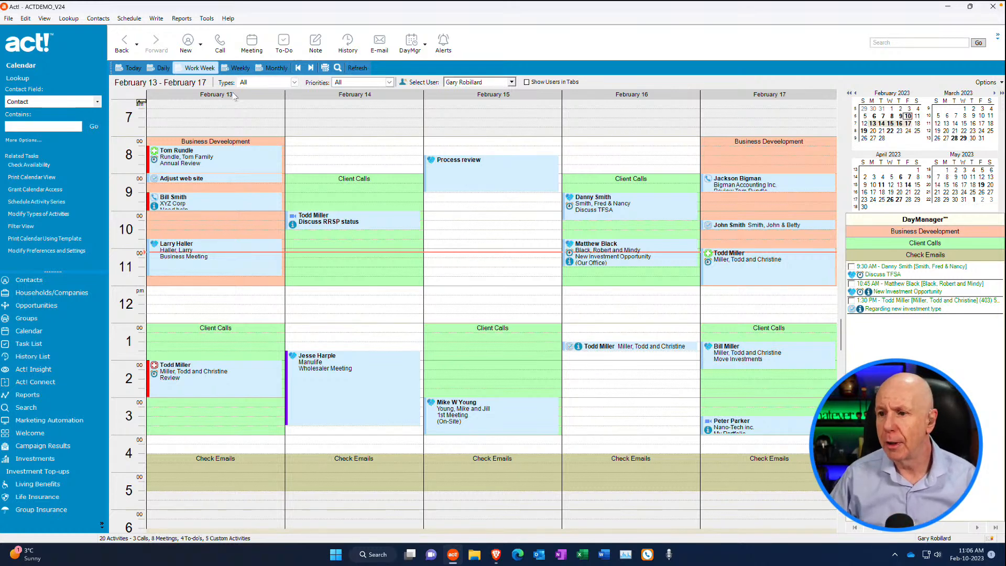
Switch to Linktivity in the Brave browser and open the Link2Calendar personal calendar settings
{"action": "left_click", "coordinate": [497, 556]}
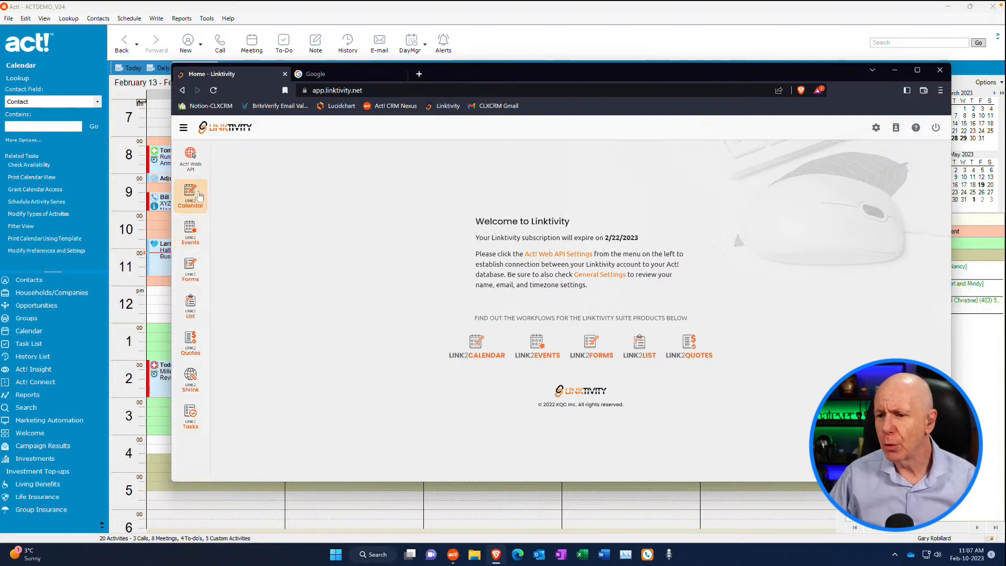
{"action": "left_click", "coordinate": [191, 199]}
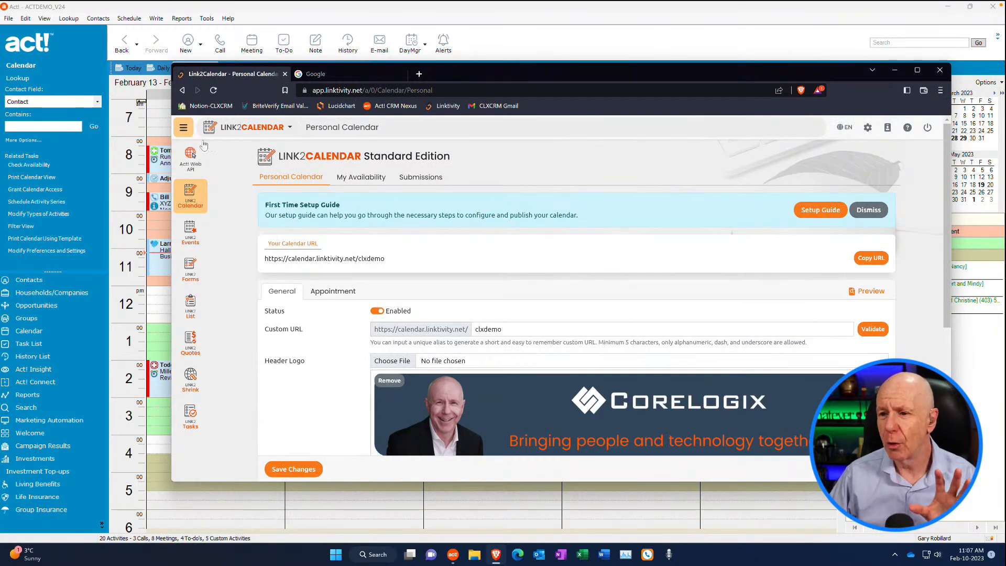
{"action": "left_click", "coordinate": [183, 128]}
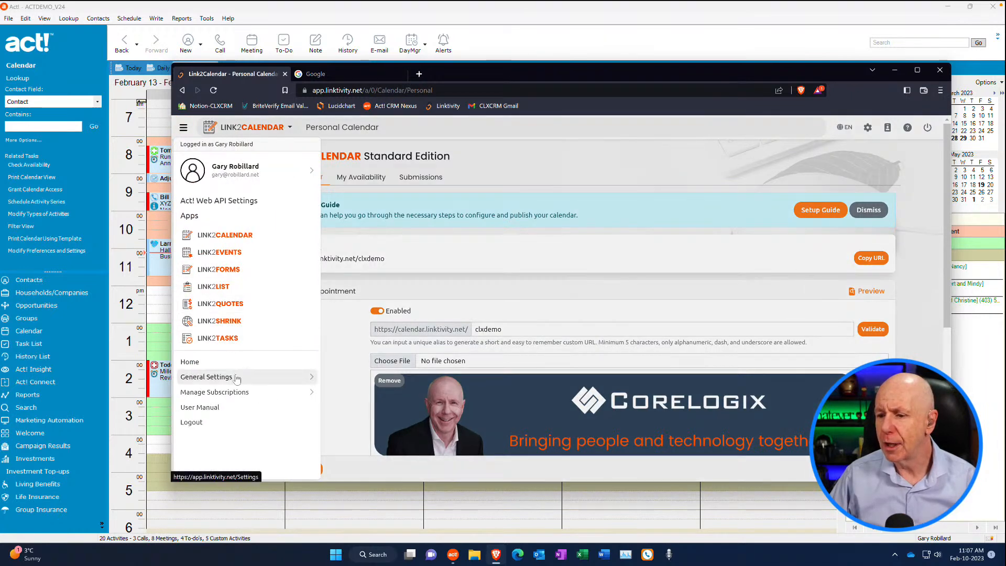
{"action": "left_click", "coordinate": [236, 377]}
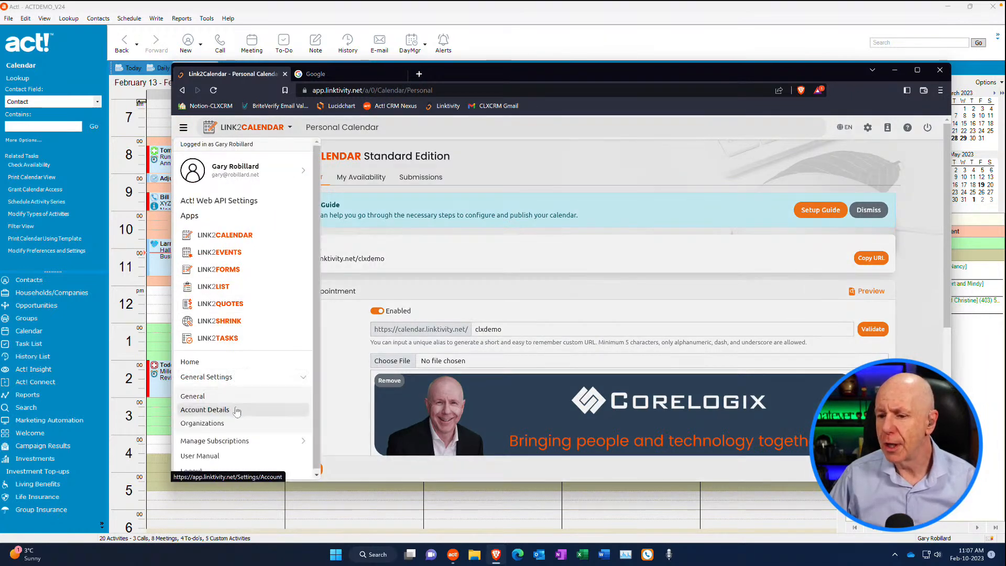
{"action": "left_click", "coordinate": [263, 367]}
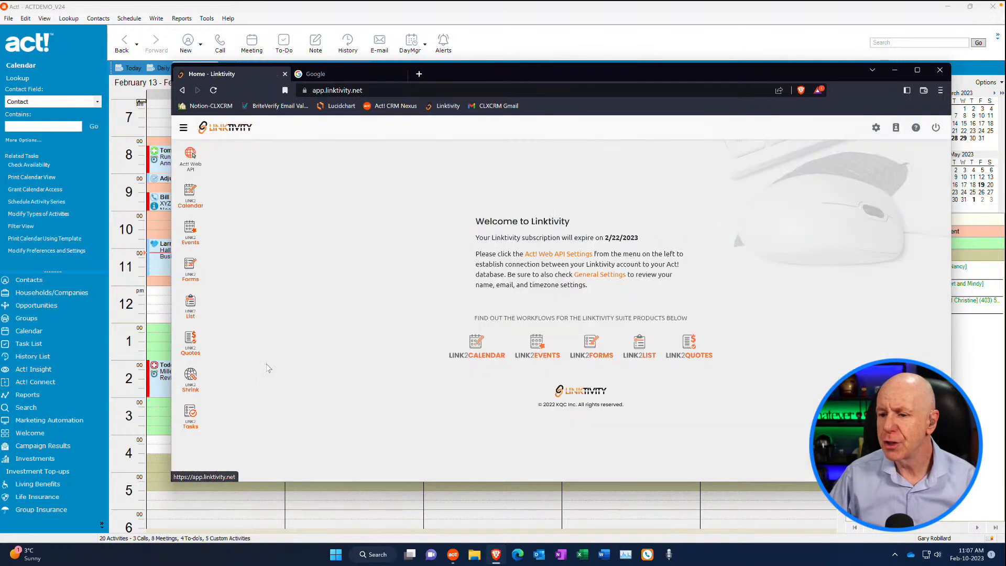
{"action": "left_click", "coordinate": [192, 203]}
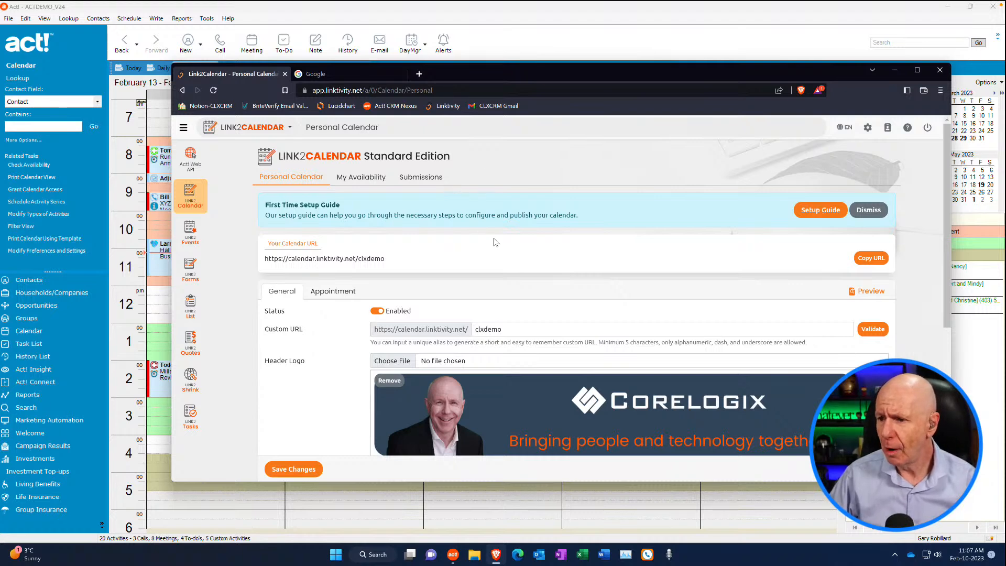
Review the calendar URL, enabled status, custom URL and header logo in the personal calendar's general settings
{"action": "scroll", "coordinate": [361, 197], "scroll_direction": "down", "scroll_amount": 1}
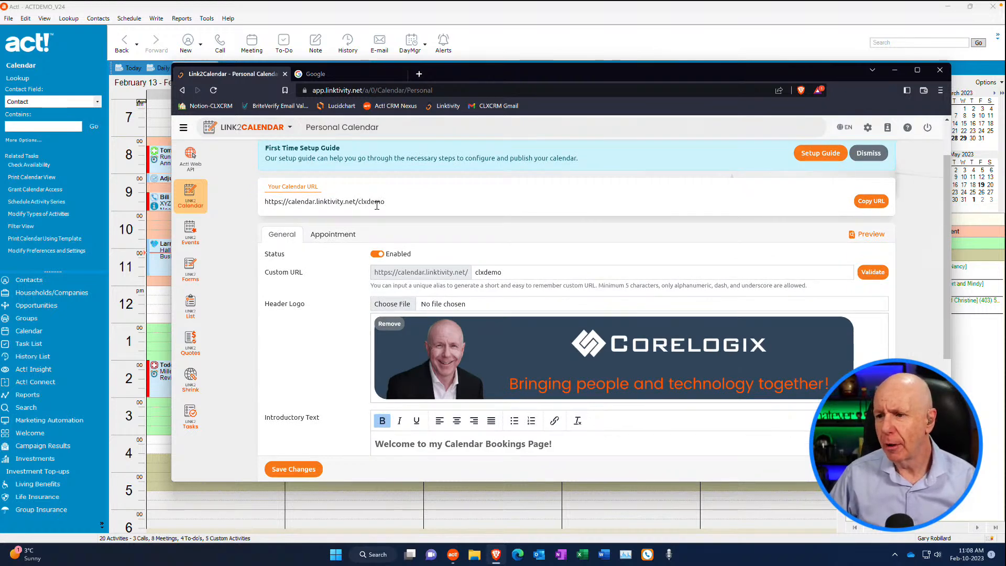
{"action": "scroll", "coordinate": [565, 189], "scroll_direction": "up", "scroll_amount": 1}
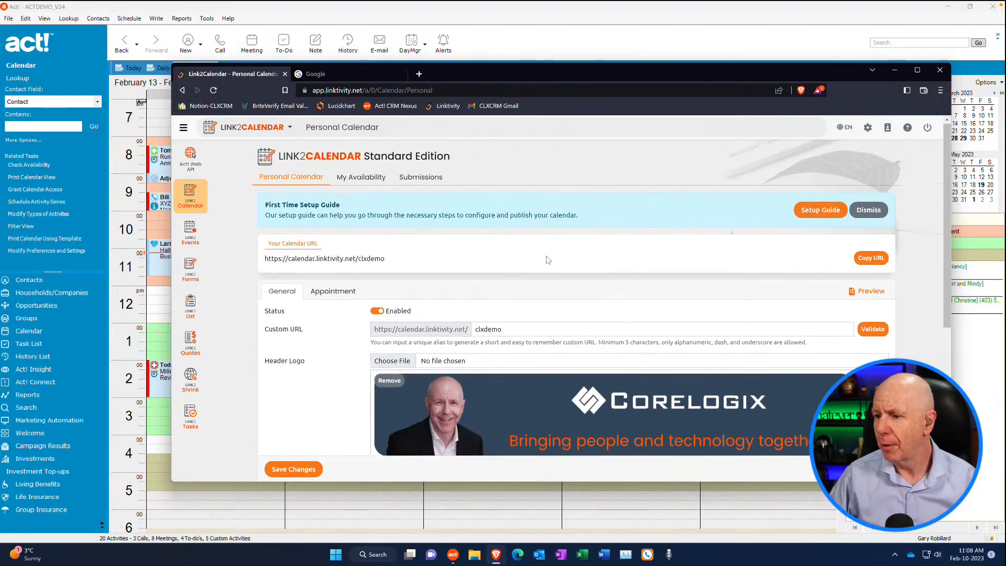
{"action": "scroll", "coordinate": [534, 272], "scroll_direction": "down", "scroll_amount": 1}
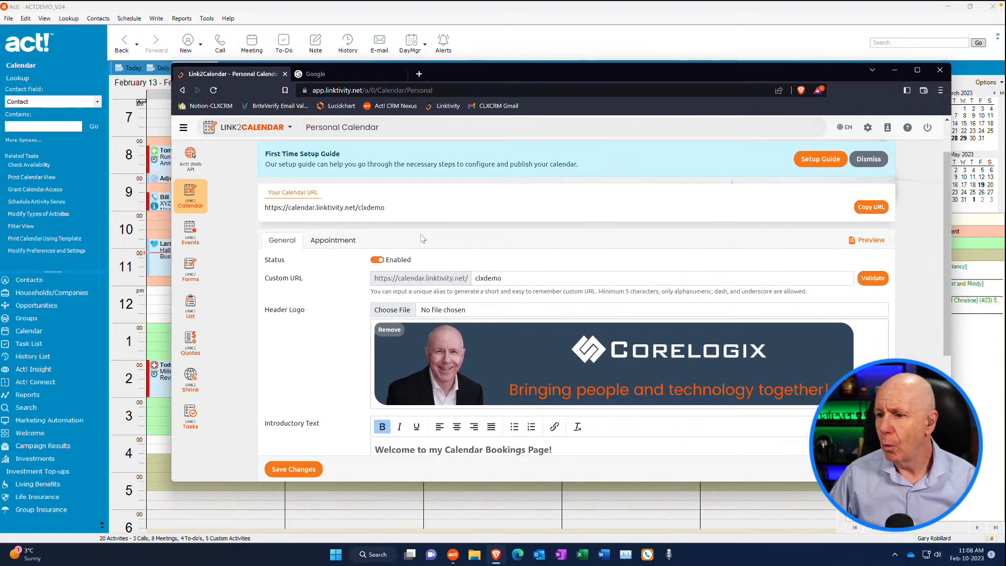
{"action": "scroll", "coordinate": [422, 238], "scroll_direction": "up", "scroll_amount": 1}
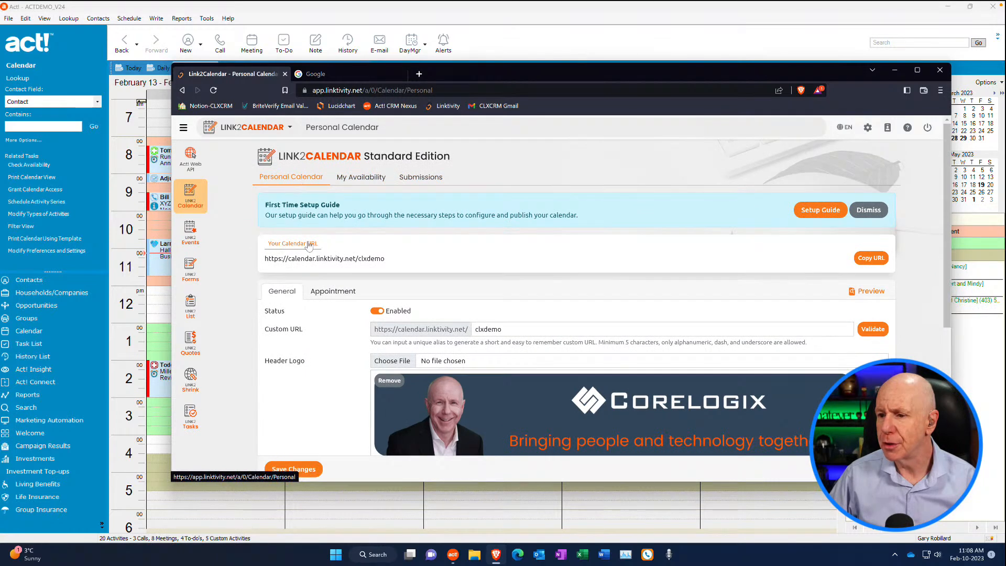
{"action": "scroll", "coordinate": [309, 246], "scroll_direction": "down", "scroll_amount": 1}
{"action": "scroll", "coordinate": [311, 244], "scroll_direction": "down", "scroll_amount": 1}
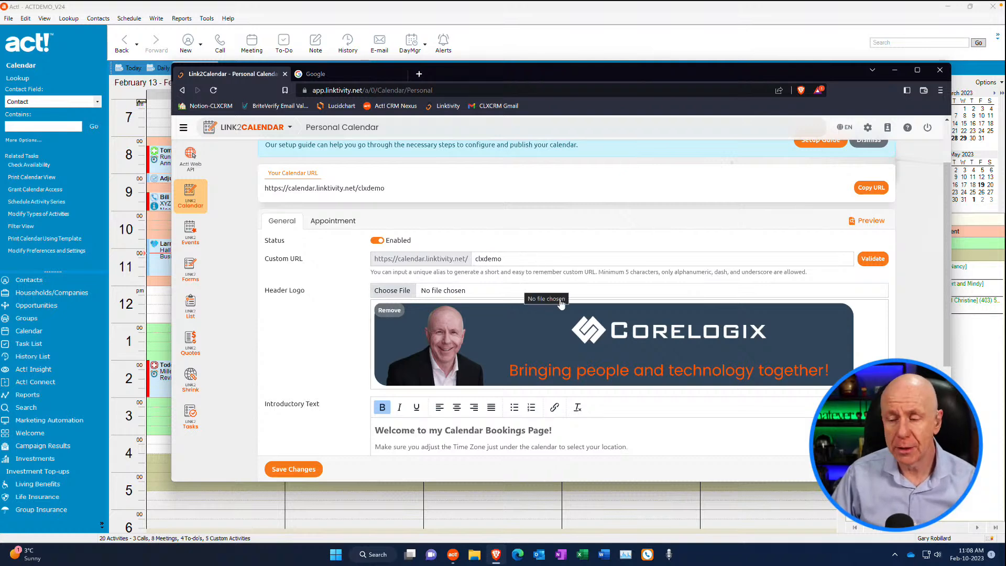
{"action": "scroll", "coordinate": [370, 287], "scroll_direction": "down", "scroll_amount": 1}
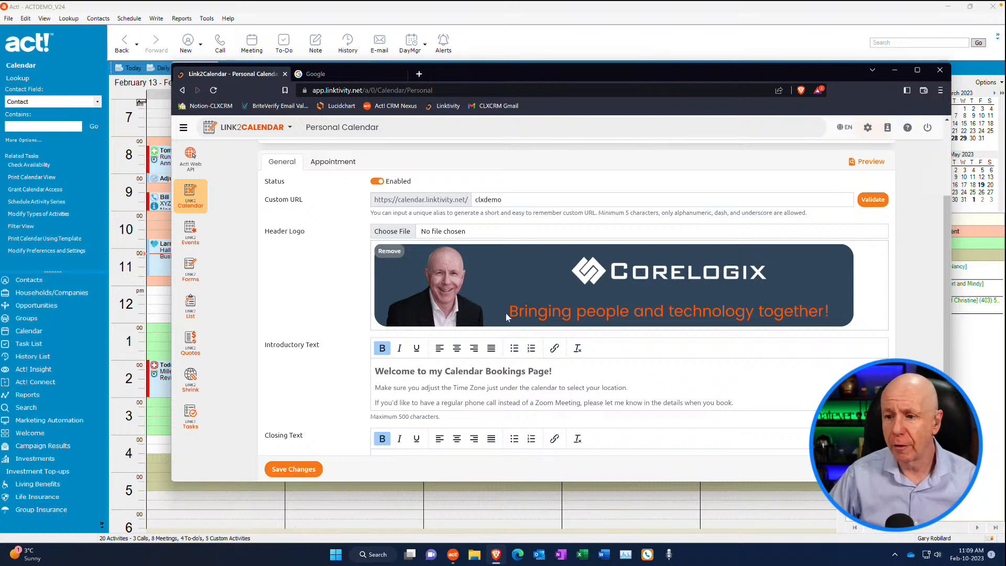
Examine the introductory text, closing text, default calendar display and welcome dialog option in the general settings
{"action": "scroll", "coordinate": [505, 313], "scroll_direction": "down", "scroll_amount": 1}
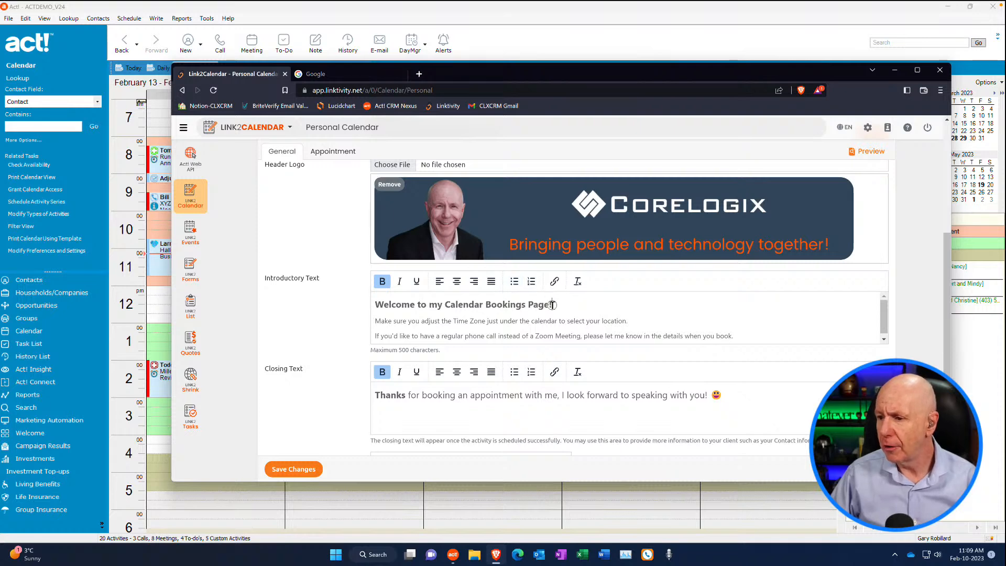
{"action": "left_click_drag", "start_coordinate": [553, 305], "coordinate": [495, 305]}
{"action": "left_click", "coordinate": [590, 308]}
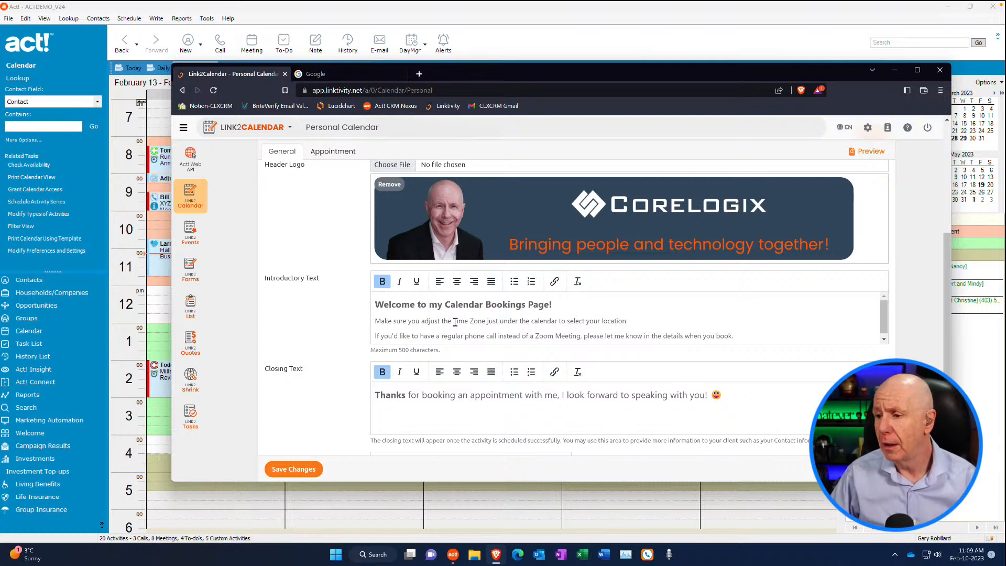
{"action": "scroll", "coordinate": [455, 322], "scroll_direction": "down", "scroll_amount": 1}
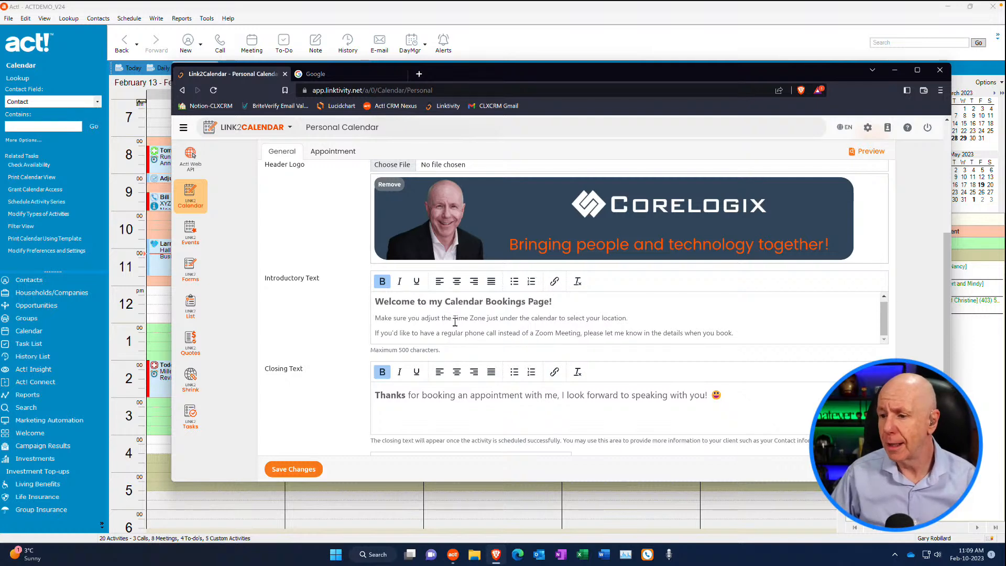
{"action": "scroll", "coordinate": [451, 325], "scroll_direction": "down", "scroll_amount": 2}
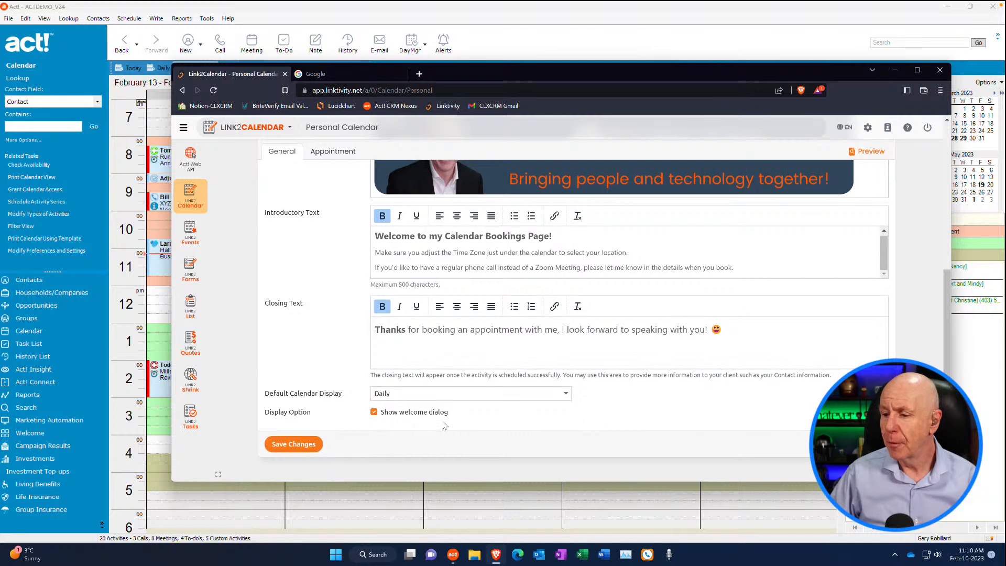
{"action": "scroll", "coordinate": [435, 425], "scroll_direction": "up", "scroll_amount": 3}
{"action": "scroll", "coordinate": [440, 425], "scroll_direction": "down", "scroll_amount": 3}
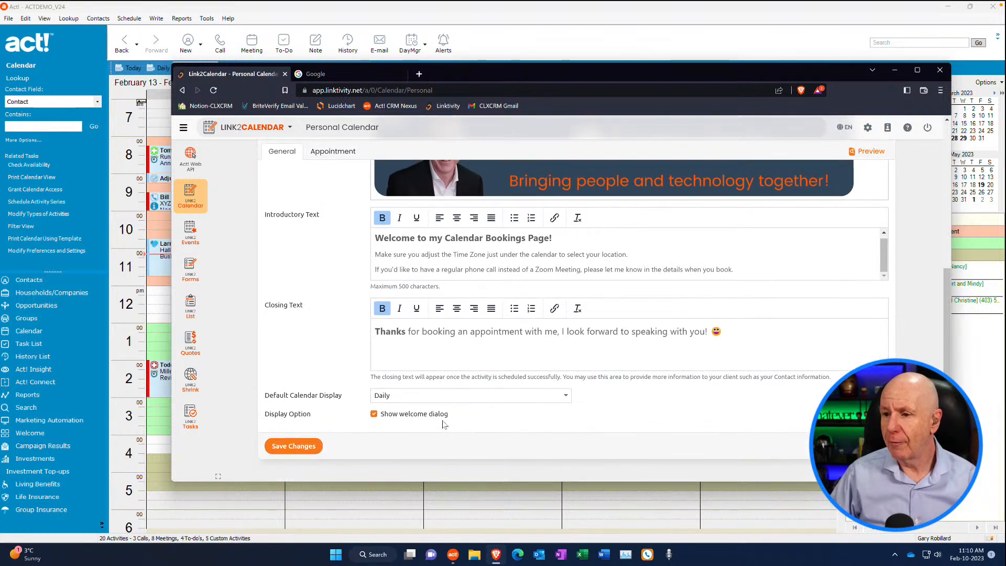
{"action": "scroll", "coordinate": [445, 425], "scroll_direction": "up", "scroll_amount": 3}
{"action": "scroll", "coordinate": [497, 304], "scroll_direction": "down", "scroll_amount": 2}
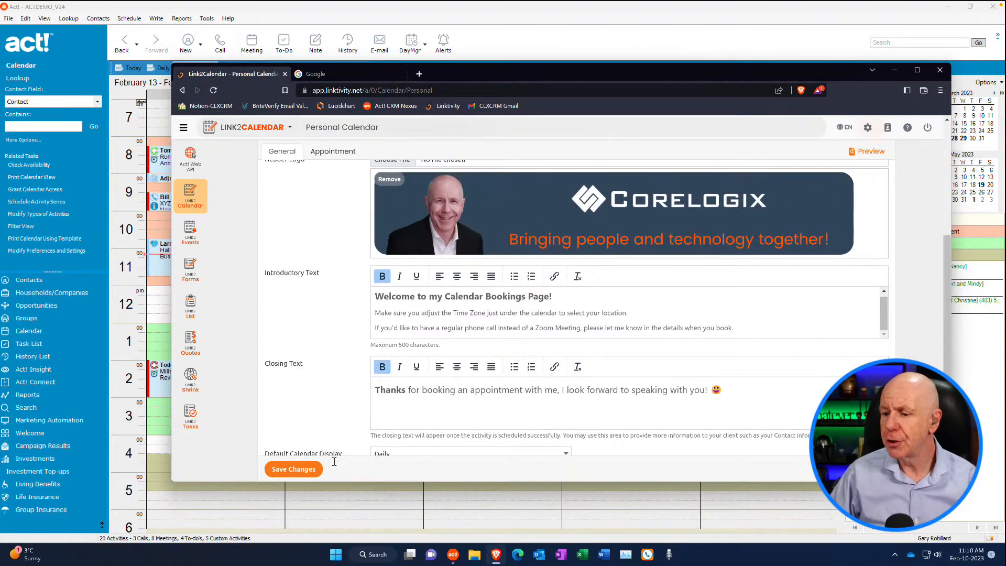
Open the personal calendar's Appointment settings to review time slot, duration, location and required fields
{"action": "scroll", "coordinate": [383, 342], "scroll_direction": "up", "scroll_amount": 3}
{"action": "scroll", "coordinate": [382, 342], "scroll_direction": "up", "scroll_amount": 2}
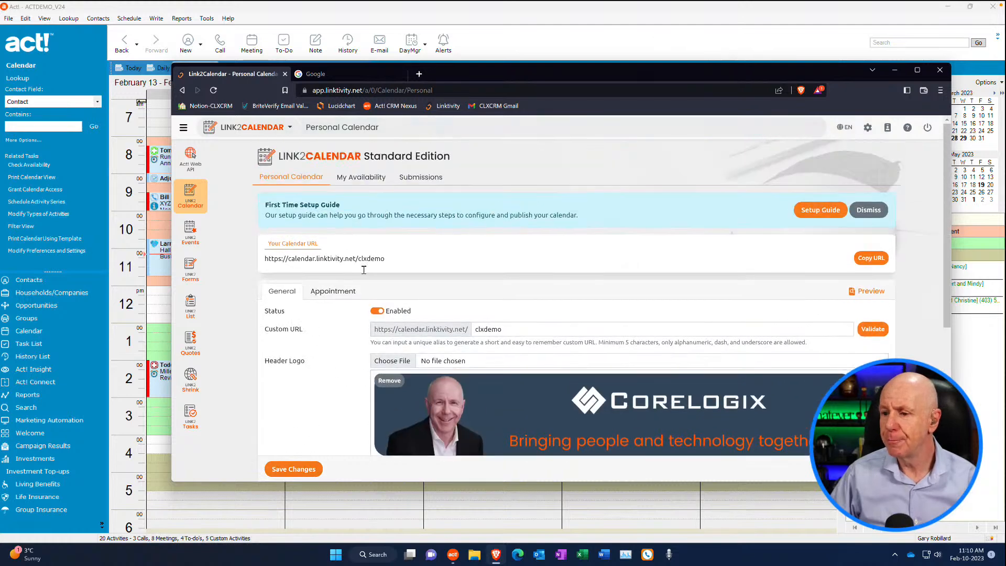
{"action": "left_click", "coordinate": [333, 291]}
{"action": "scroll", "coordinate": [462, 338], "scroll_direction": "down", "scroll_amount": 1}
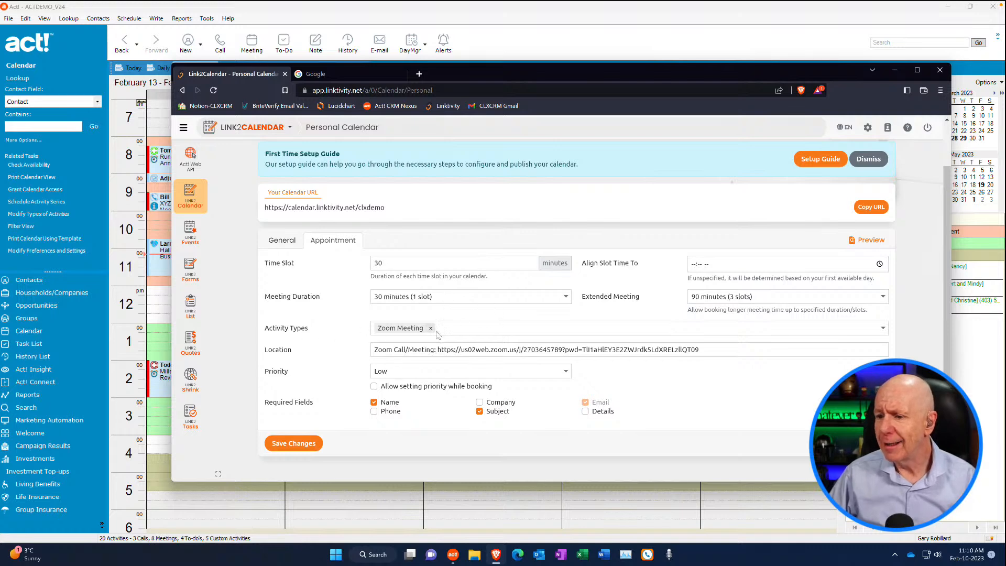
Look through the available activity types, try adding Call beside Zoom Meeting, and remove it again
{"action": "left_click", "coordinate": [456, 331]}
{"action": "scroll", "coordinate": [445, 385], "scroll_direction": "down", "scroll_amount": 1}
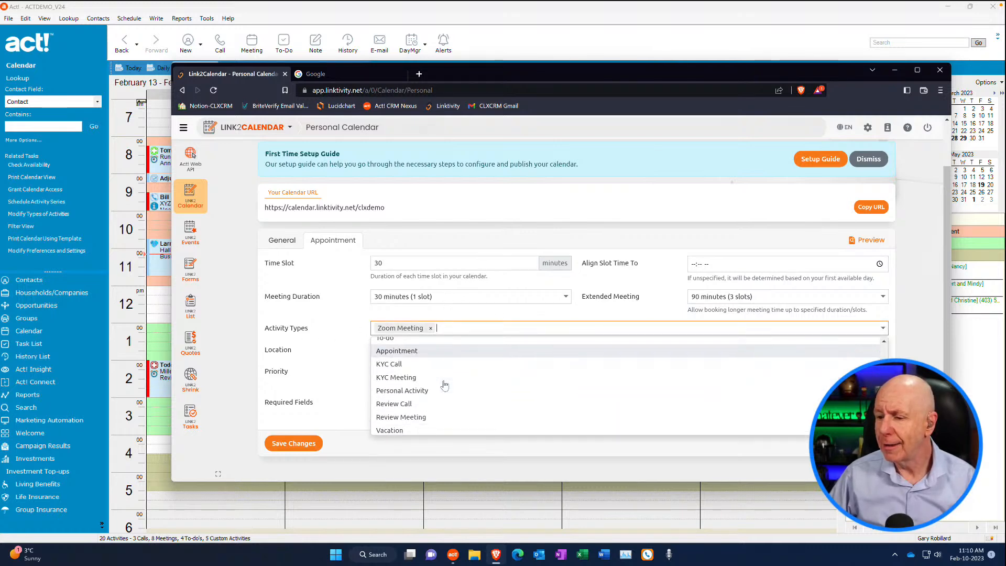
{"action": "scroll", "coordinate": [445, 385], "scroll_direction": "up", "scroll_amount": 1}
{"action": "scroll", "coordinate": [450, 340], "scroll_direction": "up", "scroll_amount": 1}
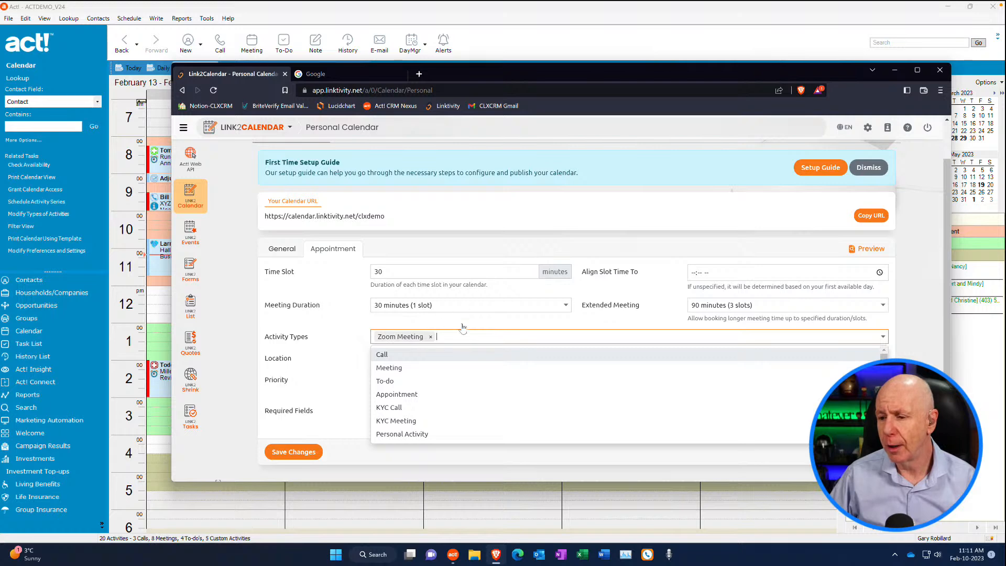
{"action": "left_click", "coordinate": [393, 355]}
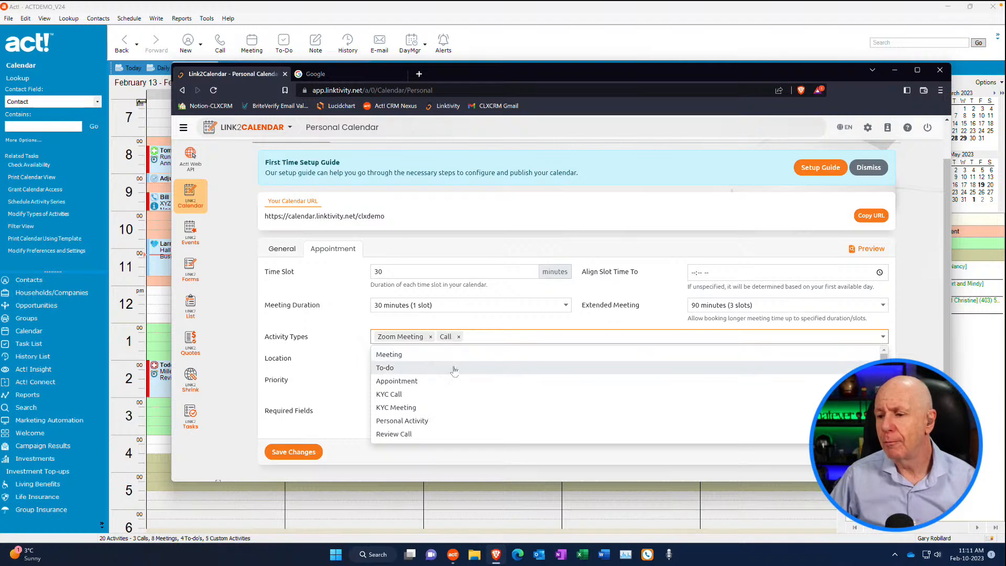
{"action": "left_click", "coordinate": [458, 337]}
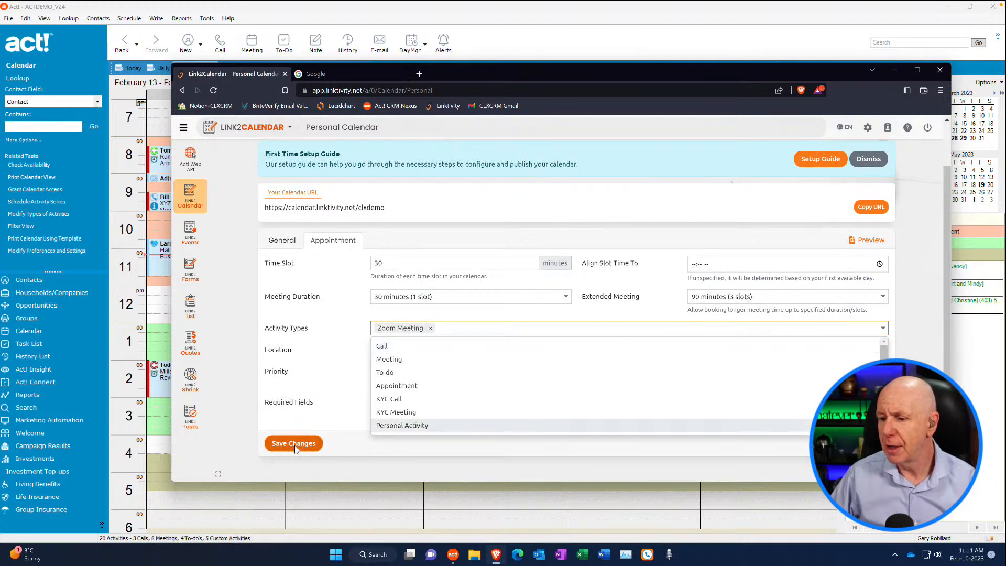
Make Phone a required booking field and save the appointment settings
{"action": "left_click", "coordinate": [303, 444]}
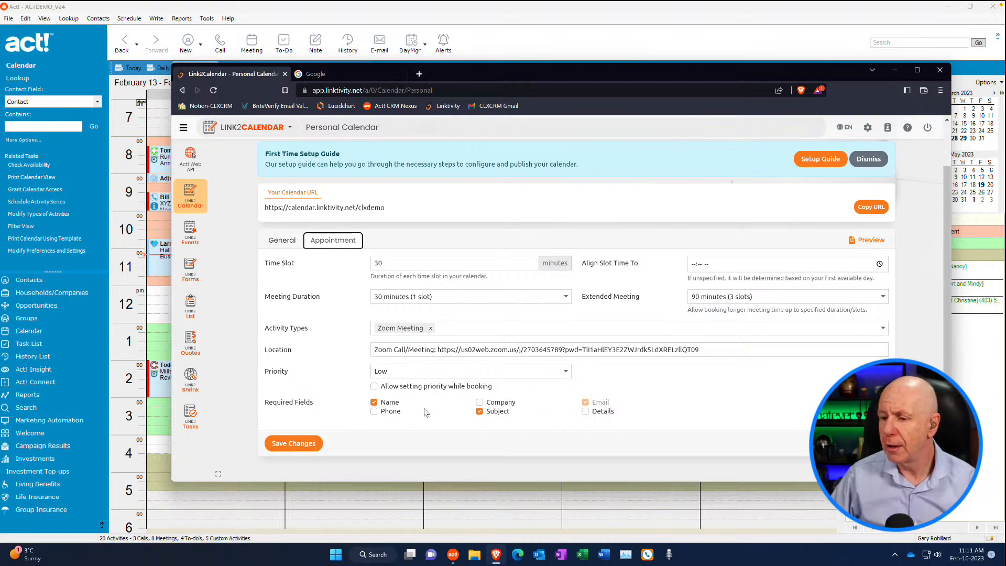
{"action": "left_click", "coordinate": [374, 411]}
{"action": "left_click", "coordinate": [314, 445]}
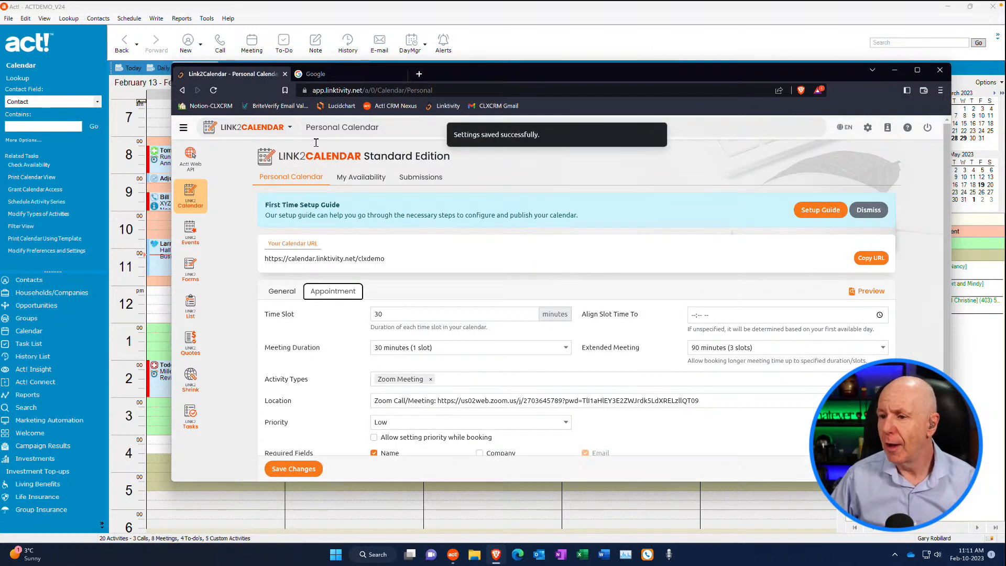
Open the My Availability settings and turn off using the same hours each day
{"action": "left_click", "coordinate": [361, 177]}
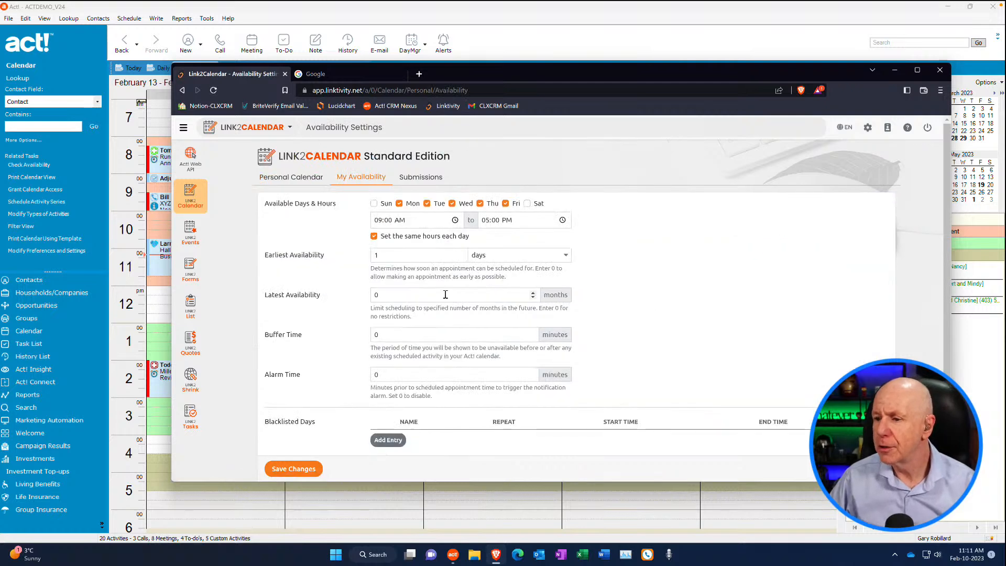
{"action": "scroll", "coordinate": [686, 311], "scroll_direction": "down", "scroll_amount": 1}
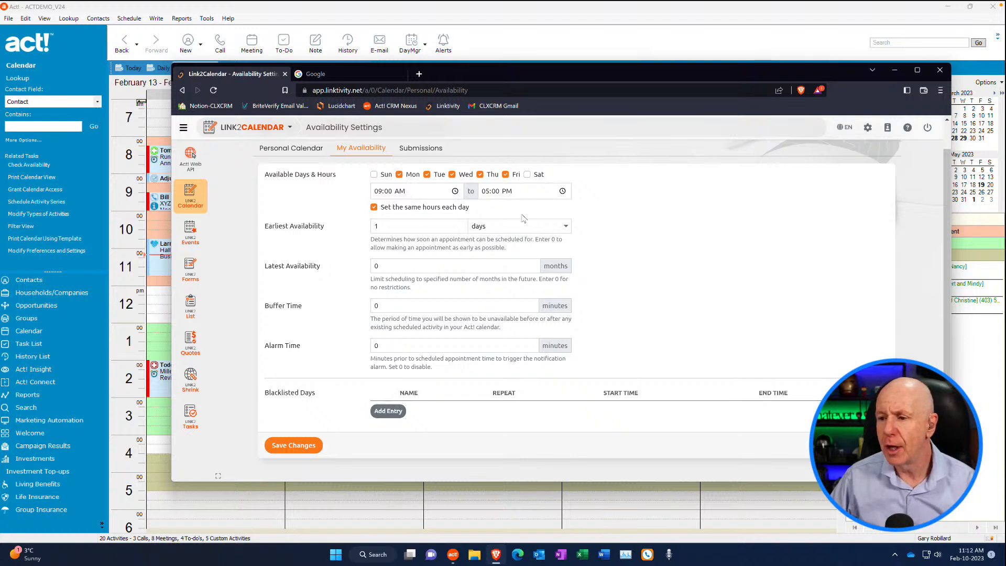
{"action": "left_click", "coordinate": [375, 208]}
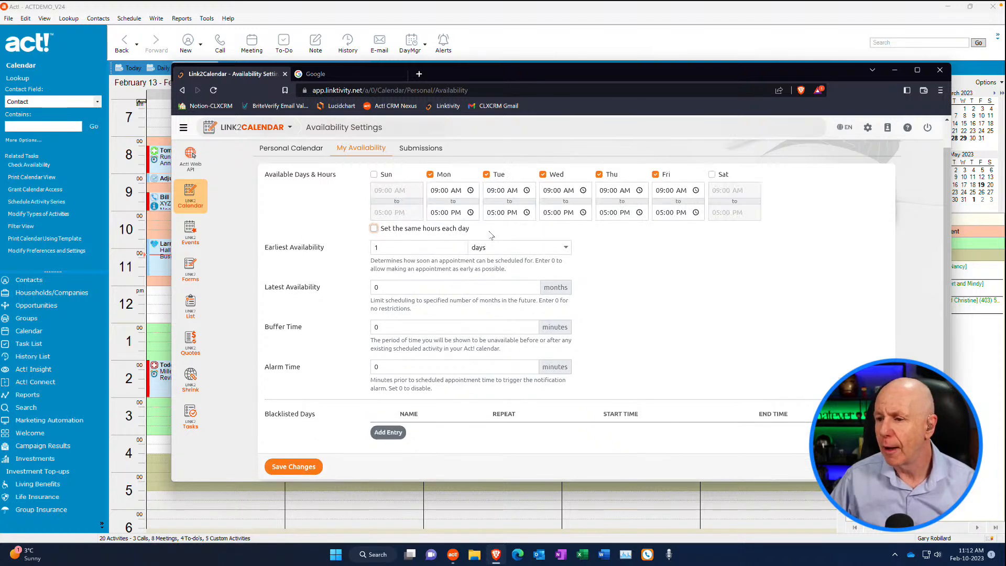
{"action": "scroll", "coordinate": [491, 235], "scroll_direction": "down", "scroll_amount": 1}
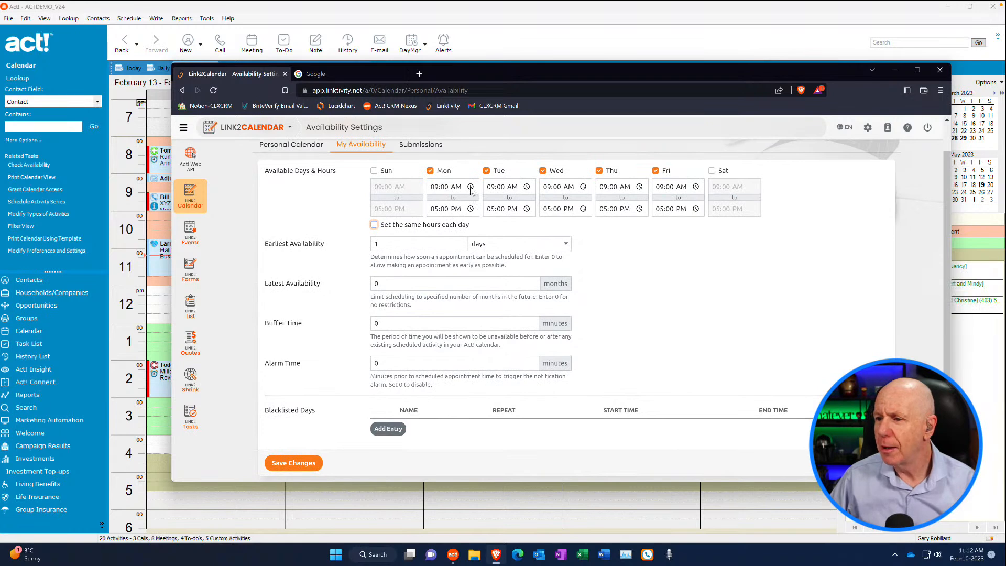
Set Monday's available start time to 01:00 PM
{"action": "left_click", "coordinate": [470, 187]}
{"action": "left_click", "coordinate": [470, 186]}
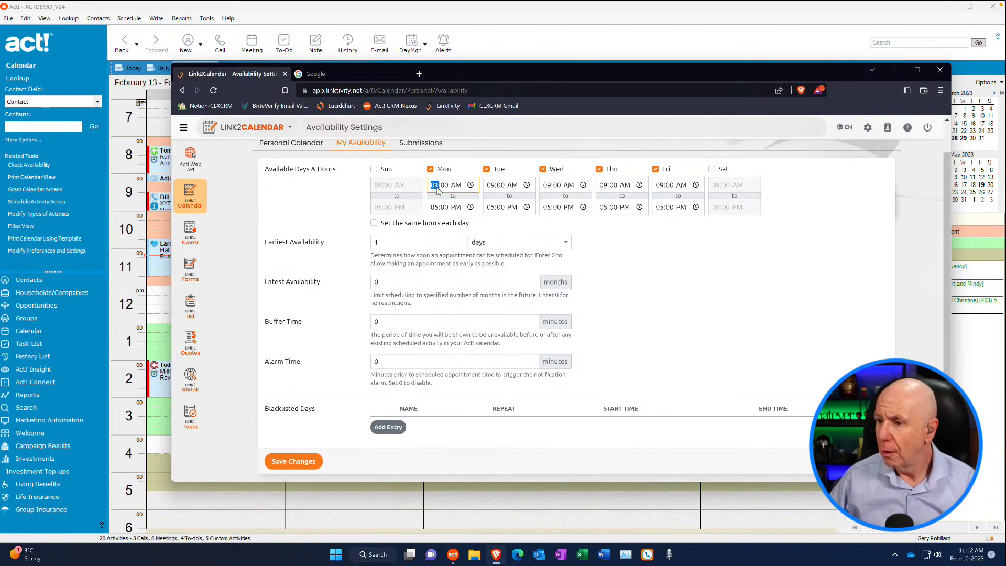
{"action": "left_click", "coordinate": [460, 186]}
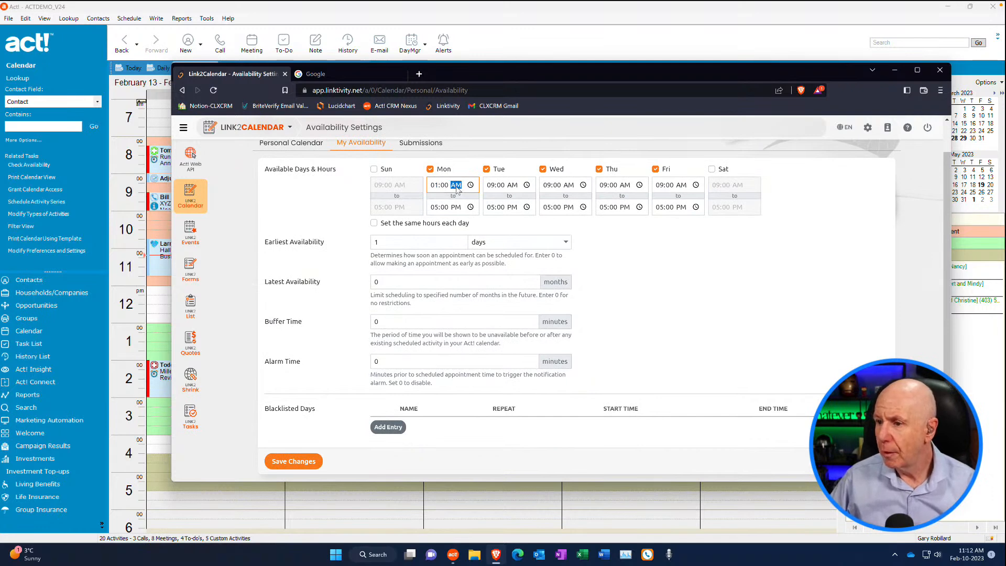
{"action": "left_click", "coordinate": [472, 187]}
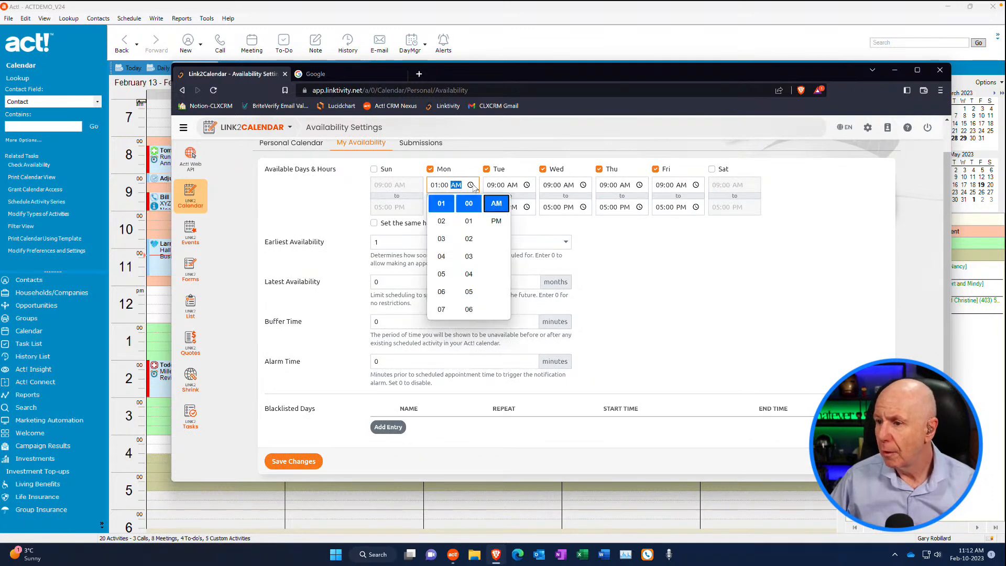
{"action": "left_click", "coordinate": [497, 222]}
{"action": "left_click", "coordinate": [546, 233]}
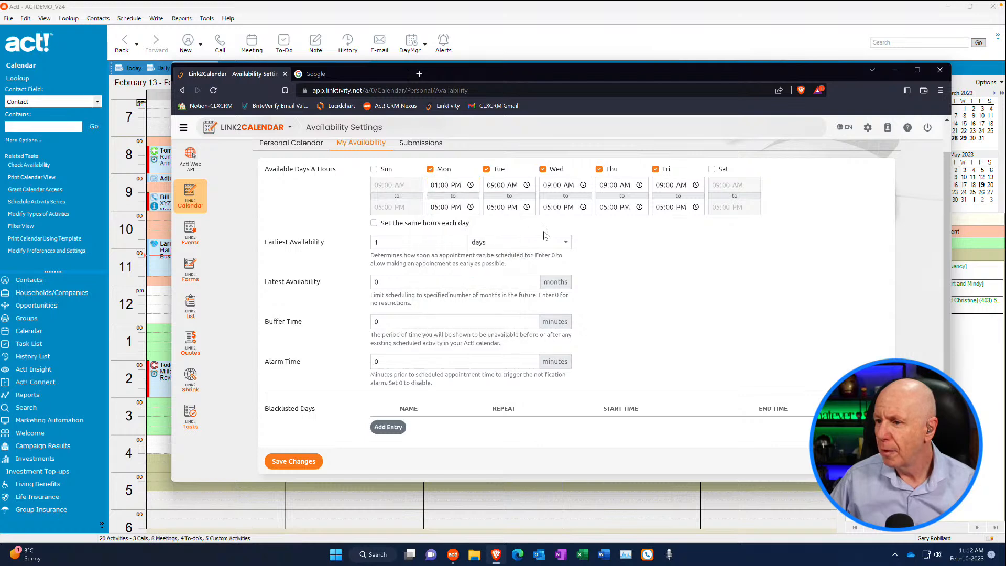
Set Monday's available end time to 04:00 PM
{"action": "left_click", "coordinate": [462, 209]}
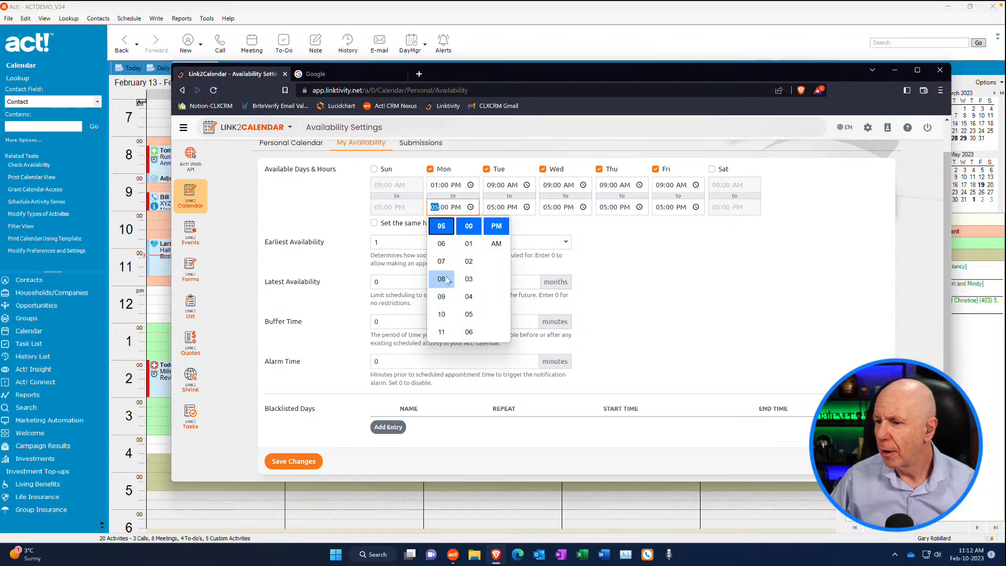
{"action": "scroll", "coordinate": [459, 253], "scroll_direction": "up", "scroll_amount": 1}
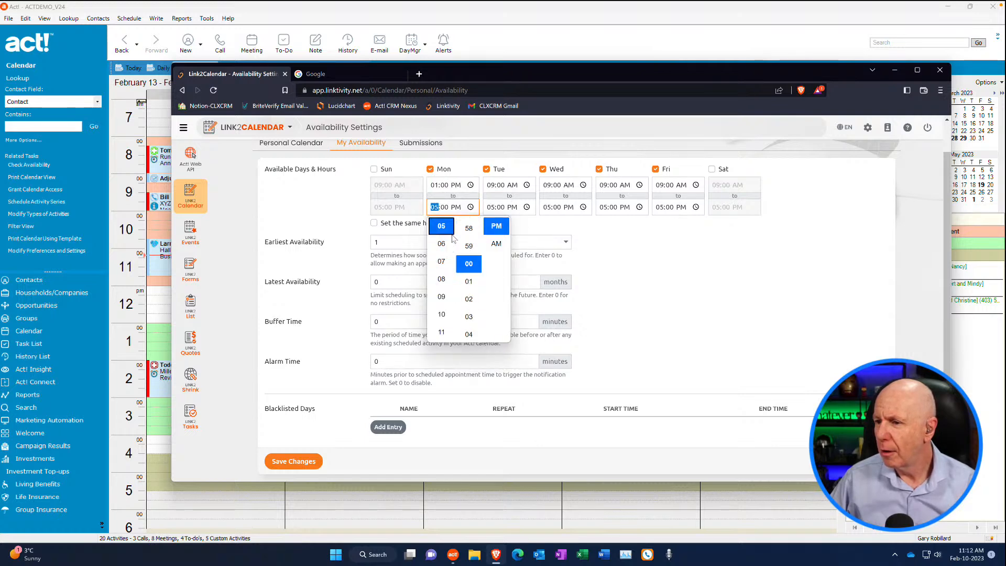
{"action": "scroll", "coordinate": [450, 245], "scroll_direction": "up", "scroll_amount": 1}
{"action": "left_click", "coordinate": [611, 286]}
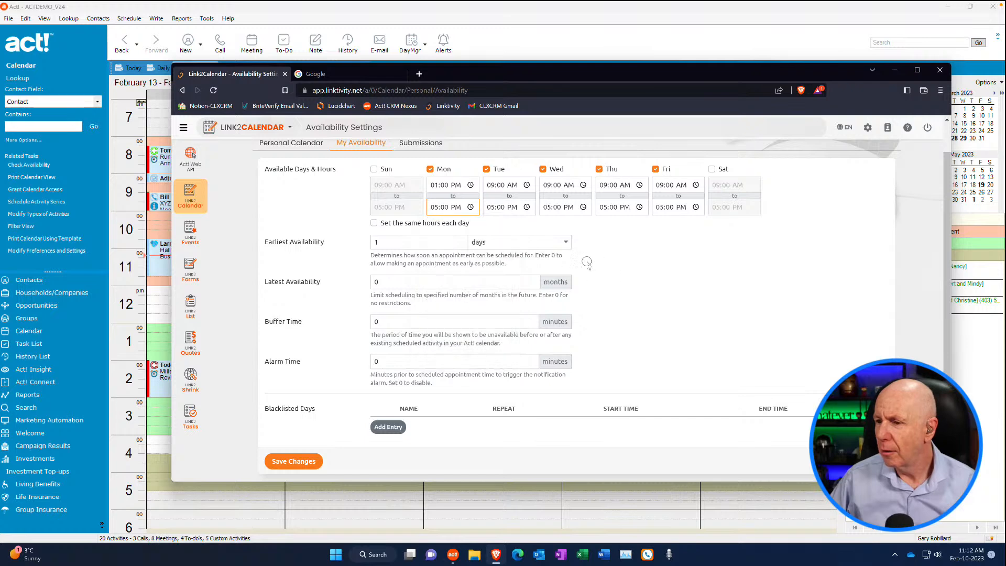
{"action": "left_click", "coordinate": [435, 209]}
{"action": "type", "text": "4"}
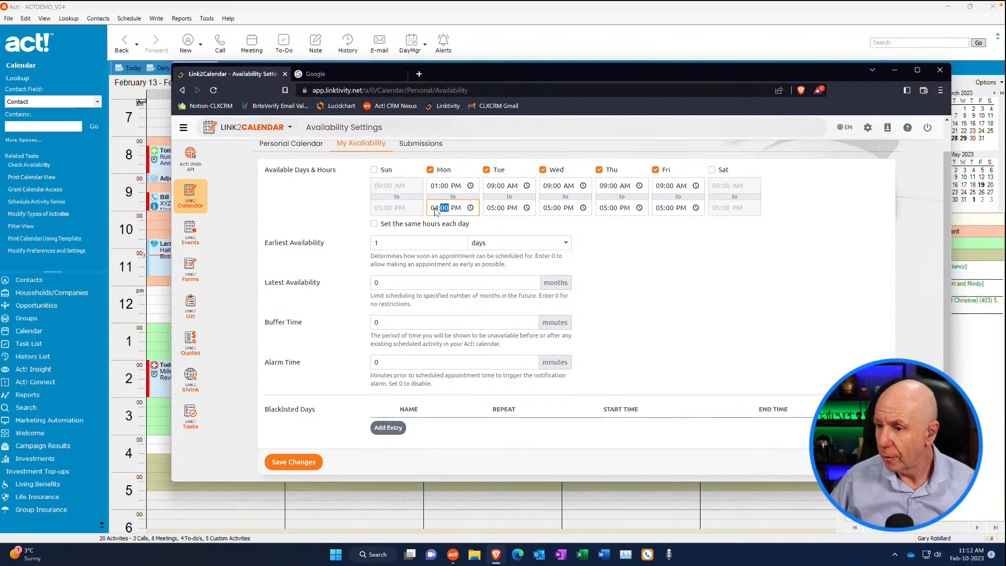
Set Wednesday's available start time to 01:00 PM
{"action": "left_click", "coordinate": [584, 187]}
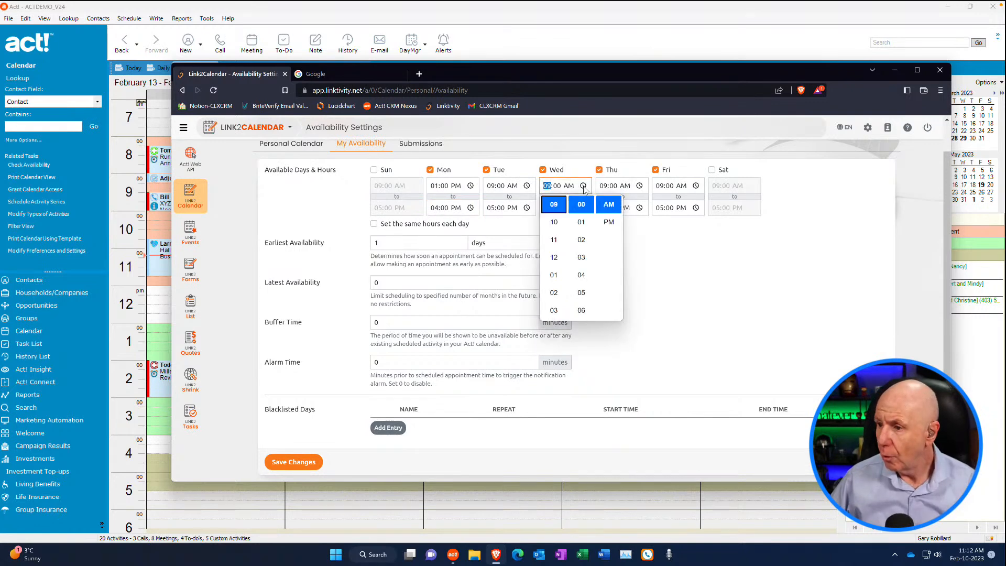
{"action": "left_click", "coordinate": [608, 222]}
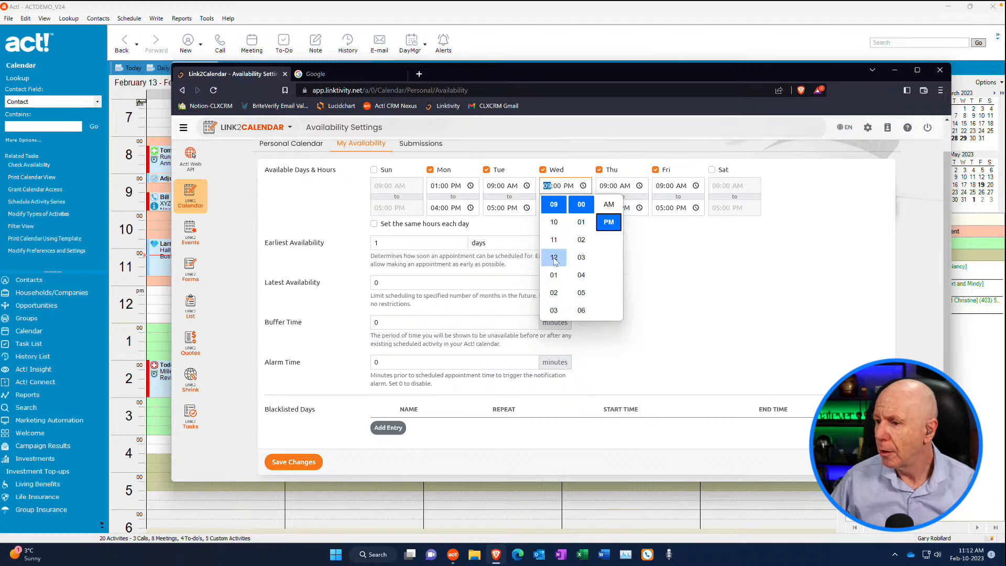
{"action": "left_click", "coordinate": [554, 274]}
{"action": "left_click", "coordinate": [698, 280]}
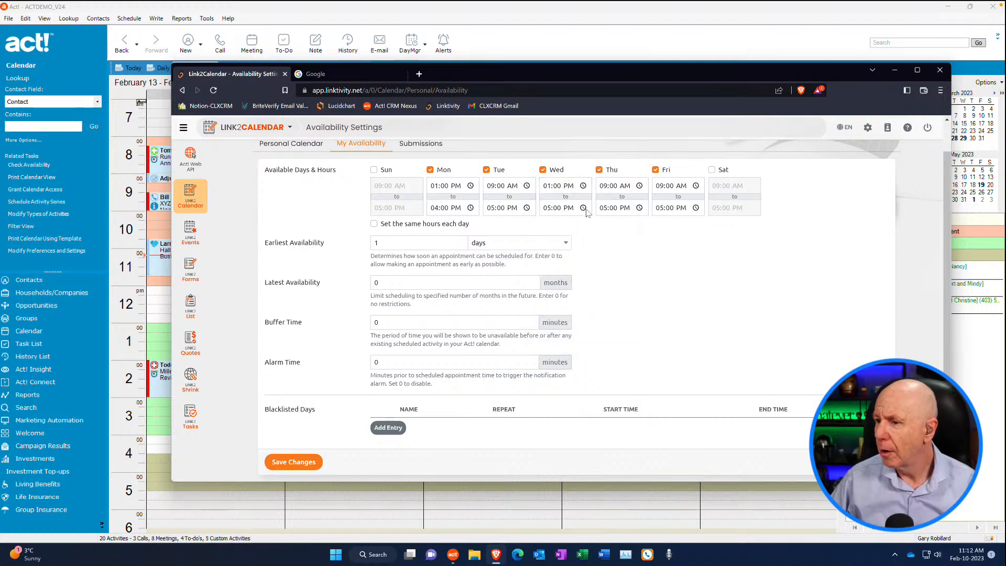
Set Wednesday's available end time to 04:00 PM
{"action": "left_click", "coordinate": [584, 209]}
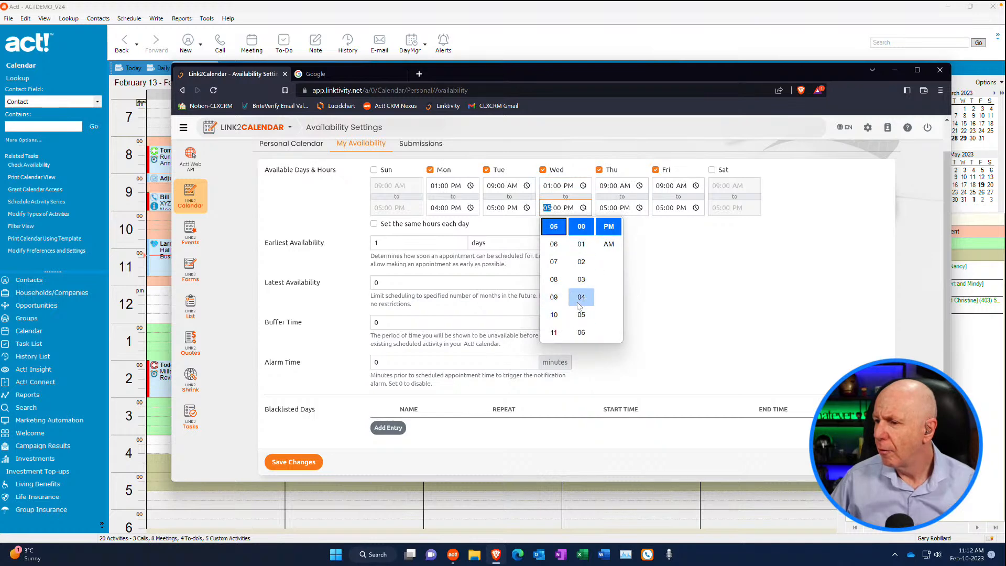
{"action": "left_click", "coordinate": [581, 299]}
{"action": "left_click", "coordinate": [666, 304]}
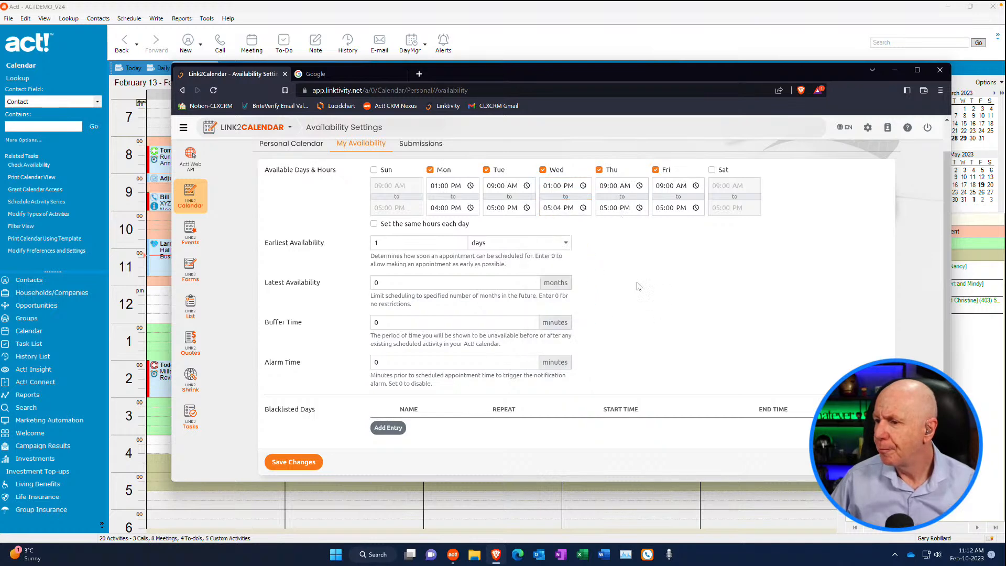
{"action": "left_click", "coordinate": [552, 209]}
{"action": "type", "text": "04:"}
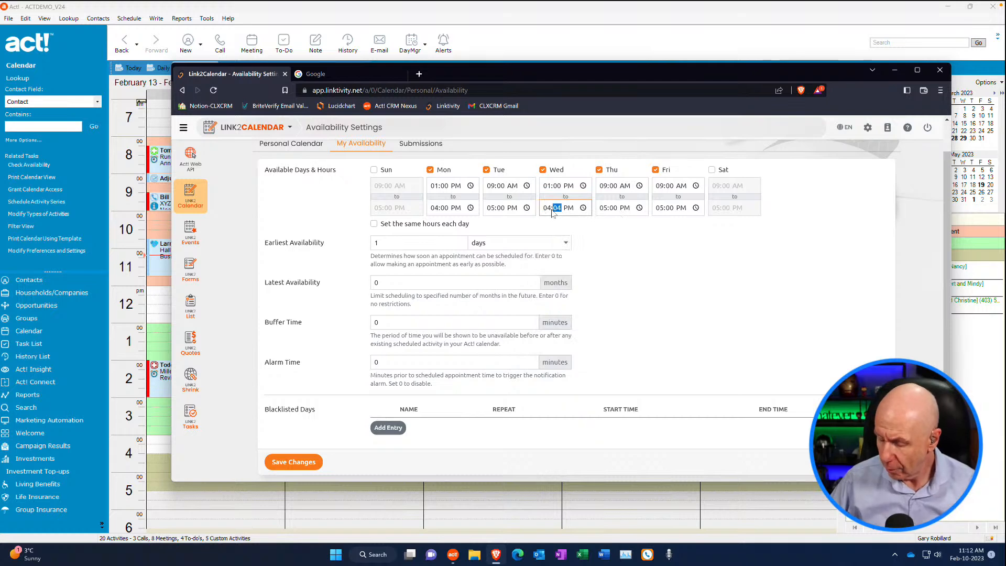
{"action": "type", "text": "00"}
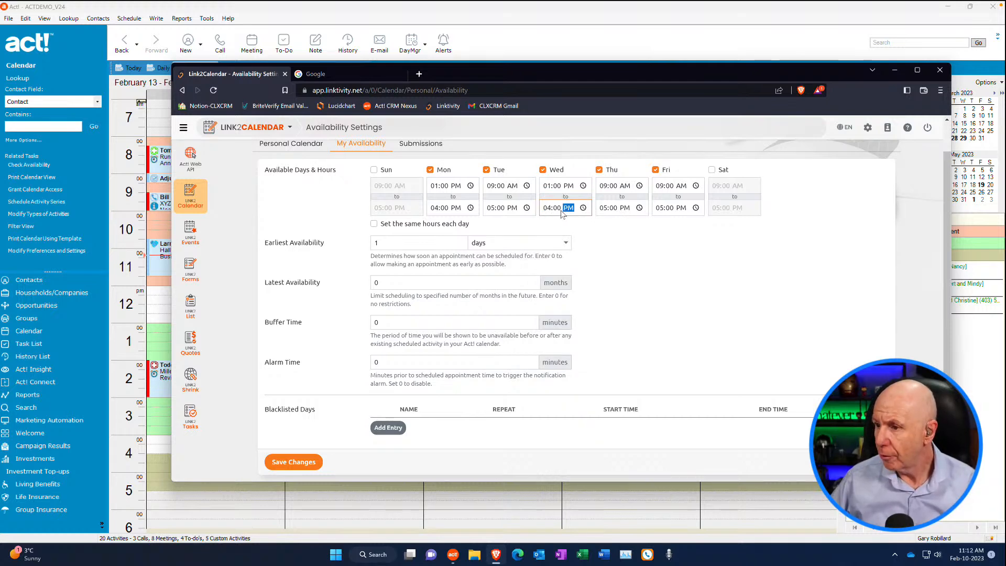
Set Friday's available hours to run from 01:00 PM to 04:00 PM
{"action": "left_click", "coordinate": [696, 186]}
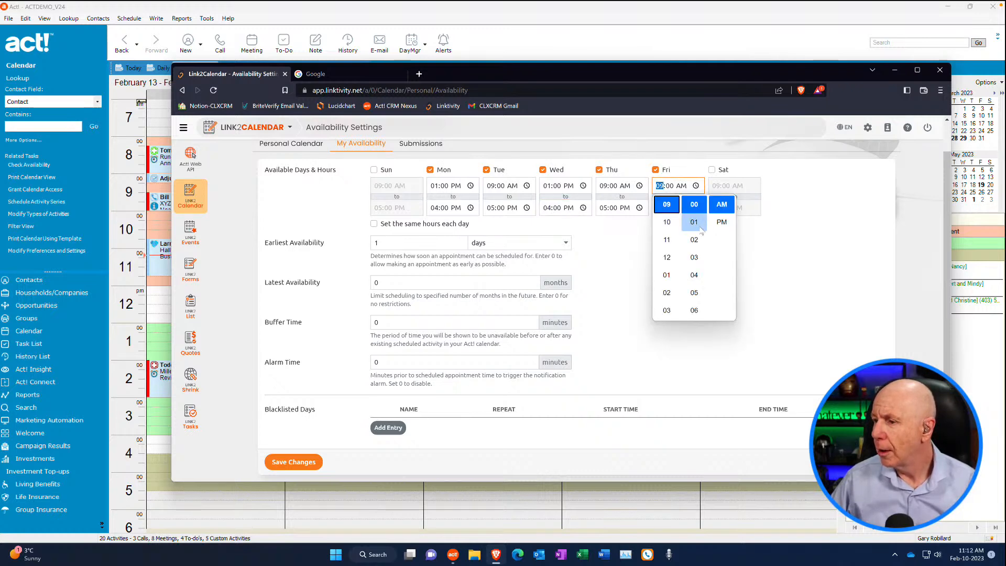
{"action": "left_click", "coordinate": [722, 222]}
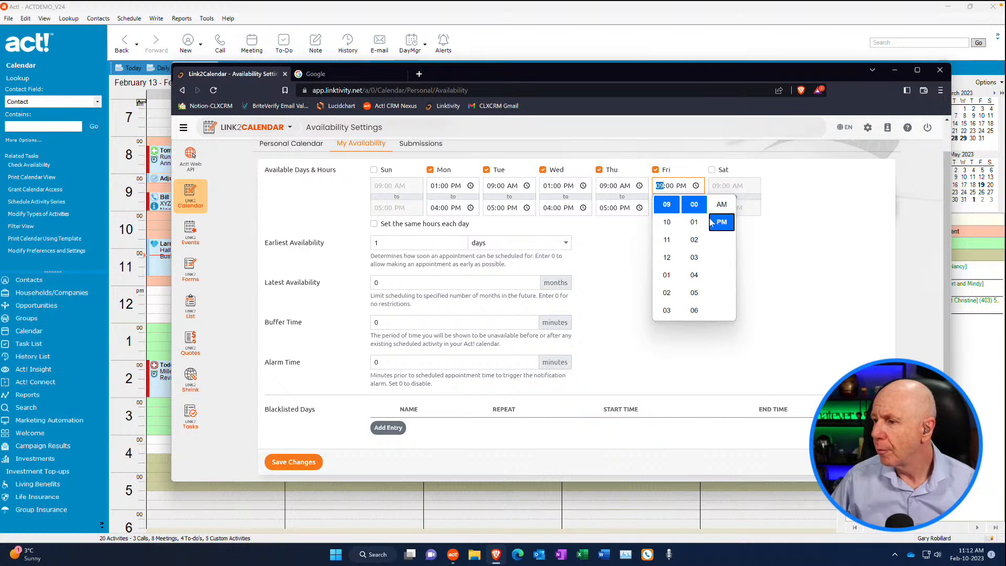
{"action": "left_click", "coordinate": [661, 189]}
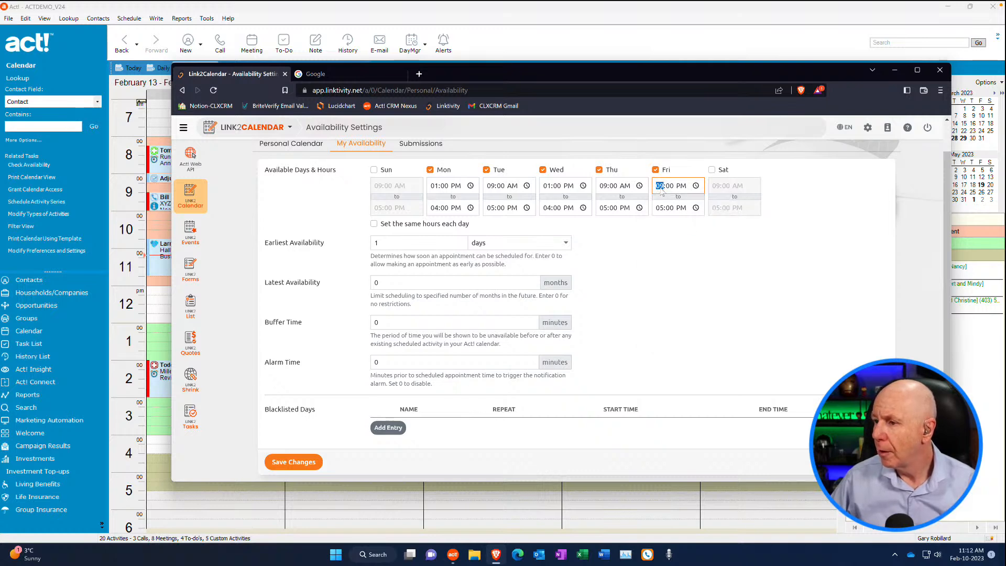
{"action": "type", "text": "10:"}
{"action": "key", "text": "Left"}
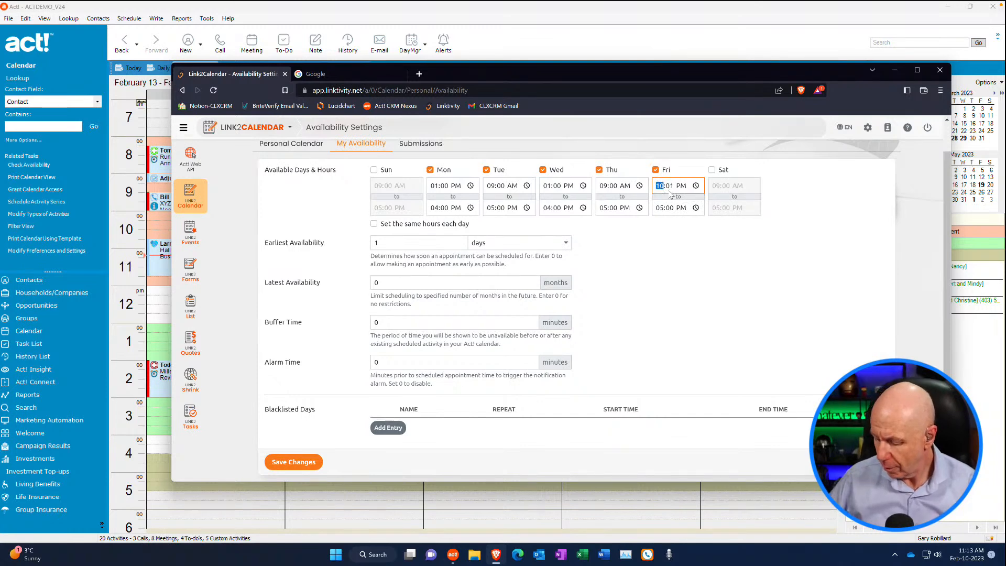
{"action": "type", "text": "1"}
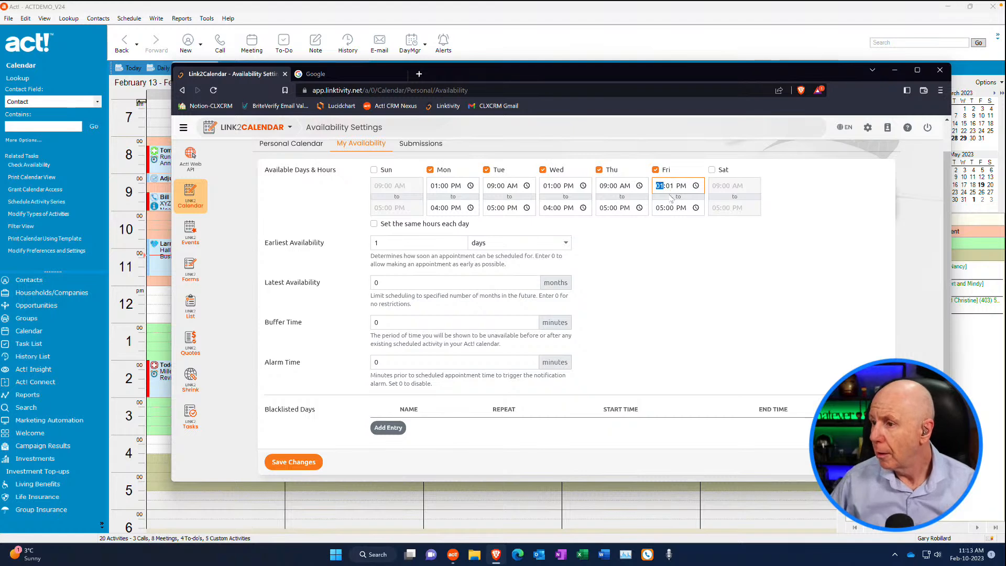
{"action": "left_click", "coordinate": [673, 189]}
{"action": "type", "text": "00"}
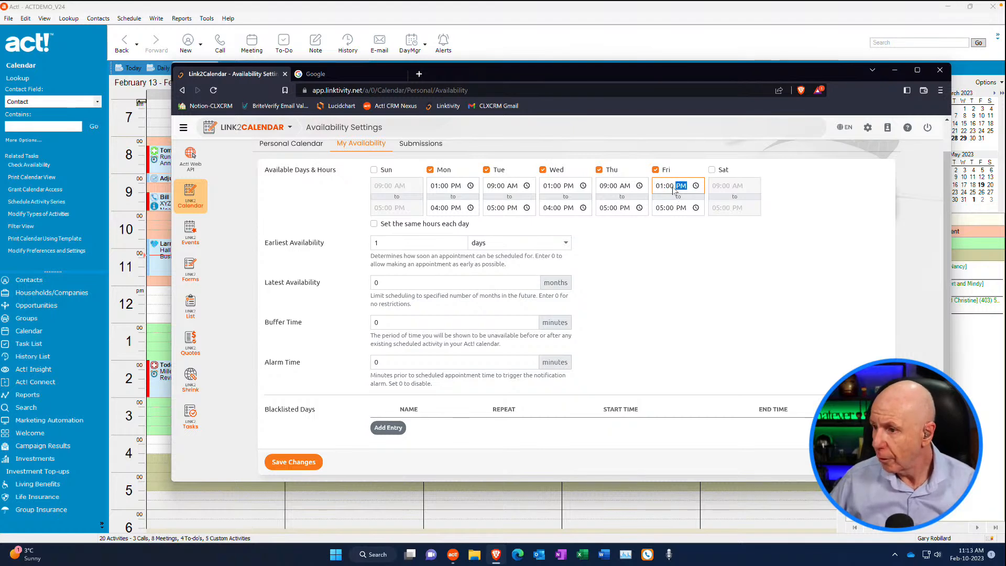
{"action": "left_click", "coordinate": [663, 208]}
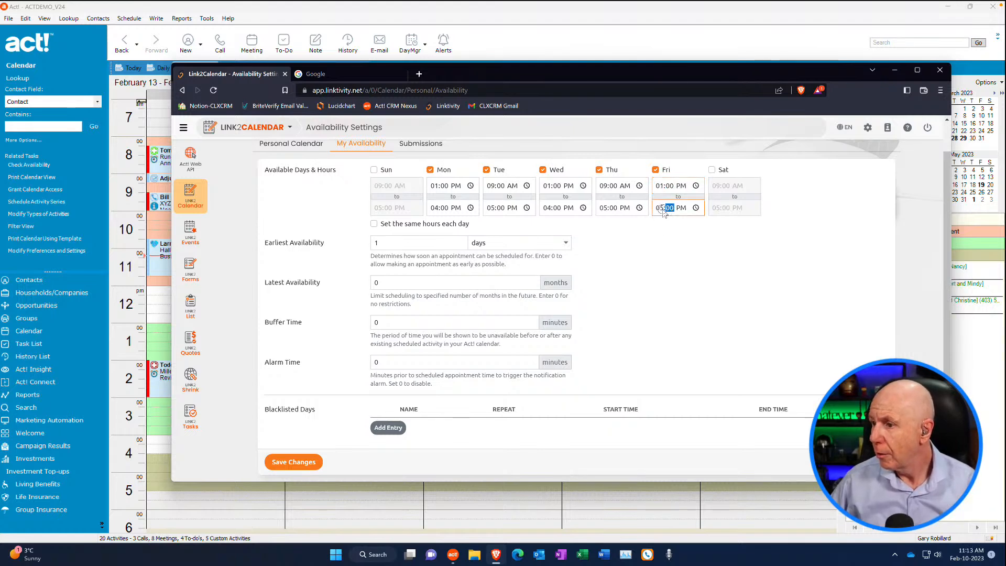
{"action": "type", "text": "04"}
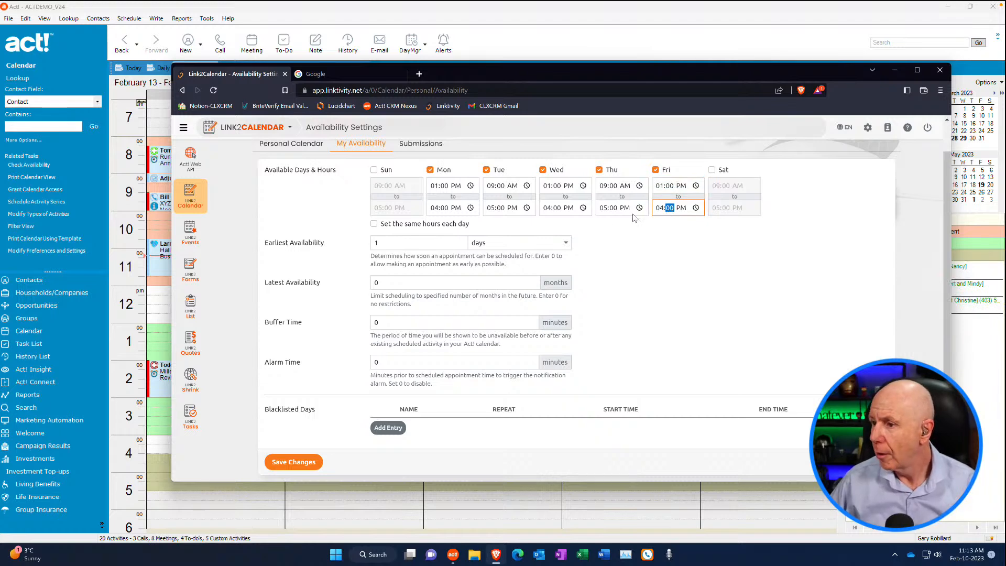
Set the available end time to 12:00 PM for both Tuesday and Thursday
{"action": "left_click", "coordinate": [526, 207]}
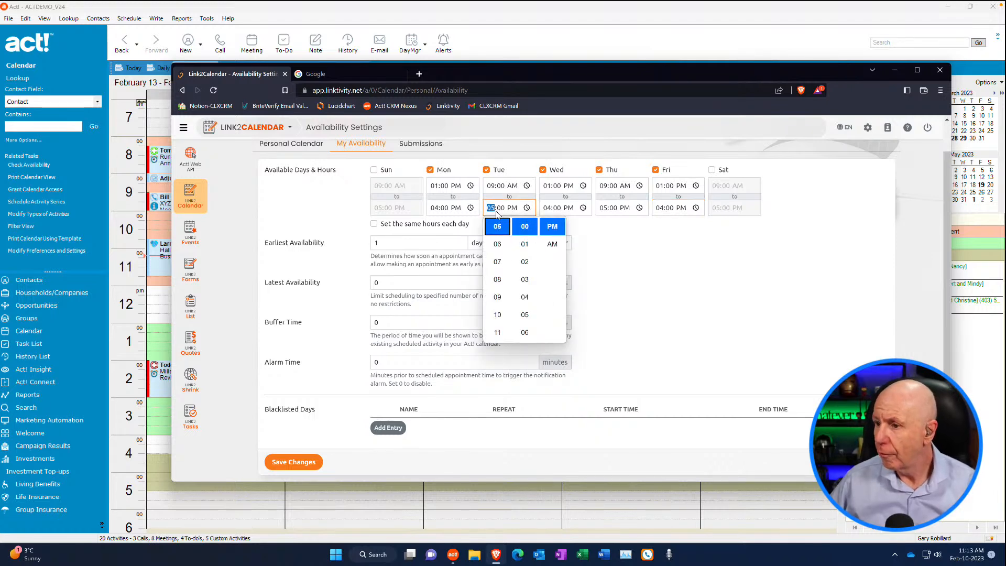
{"action": "left_click", "coordinate": [561, 246]}
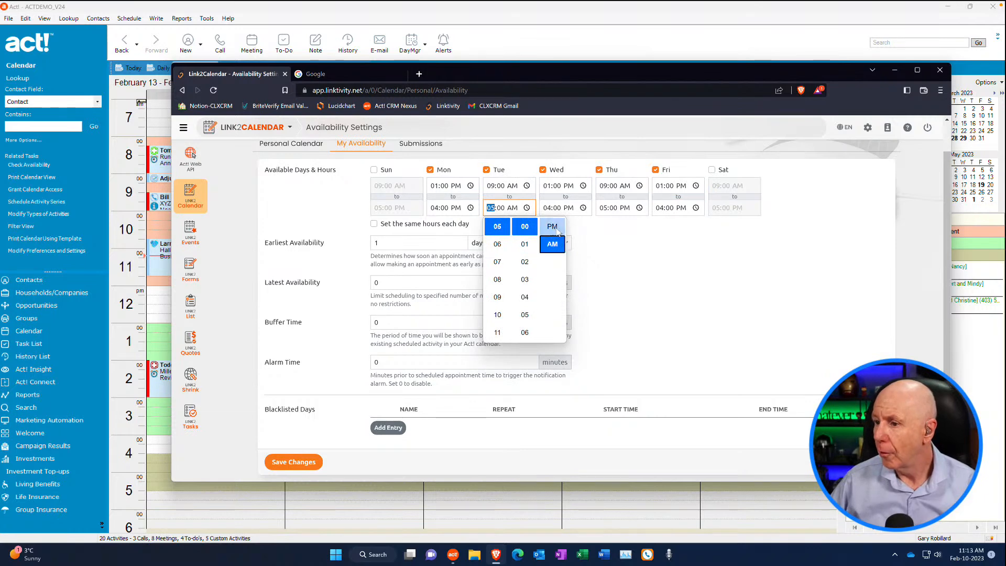
{"action": "left_click", "coordinate": [556, 227]}
{"action": "left_click", "coordinate": [491, 211]}
{"action": "type", "text": "12"}
{"action": "left_click", "coordinate": [604, 209]}
{"action": "type", "text": "12"}
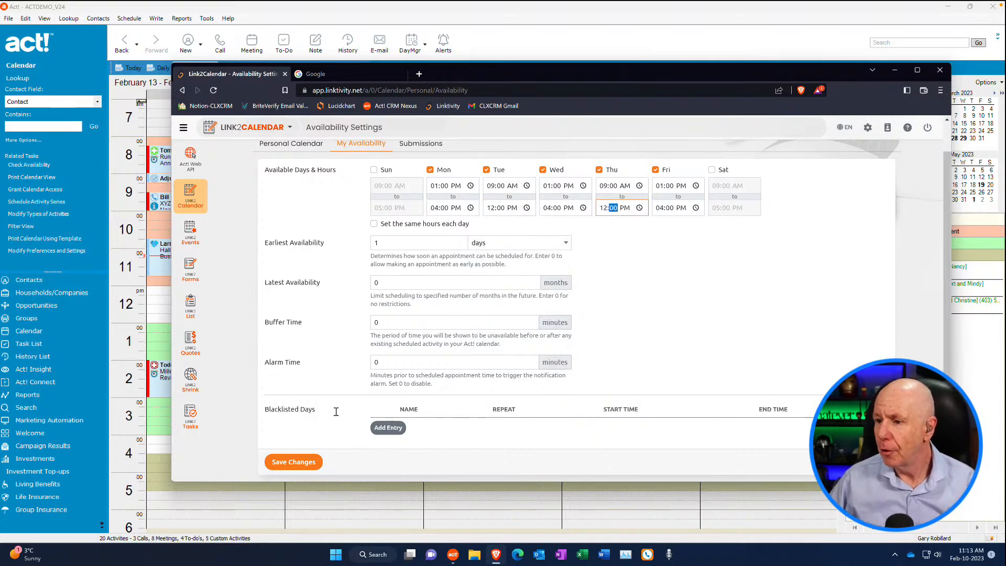
Set the earliest availability to 0 days and the latest availability to 1 month
{"action": "scroll", "coordinate": [503, 278], "scroll_direction": "down", "scroll_amount": 1}
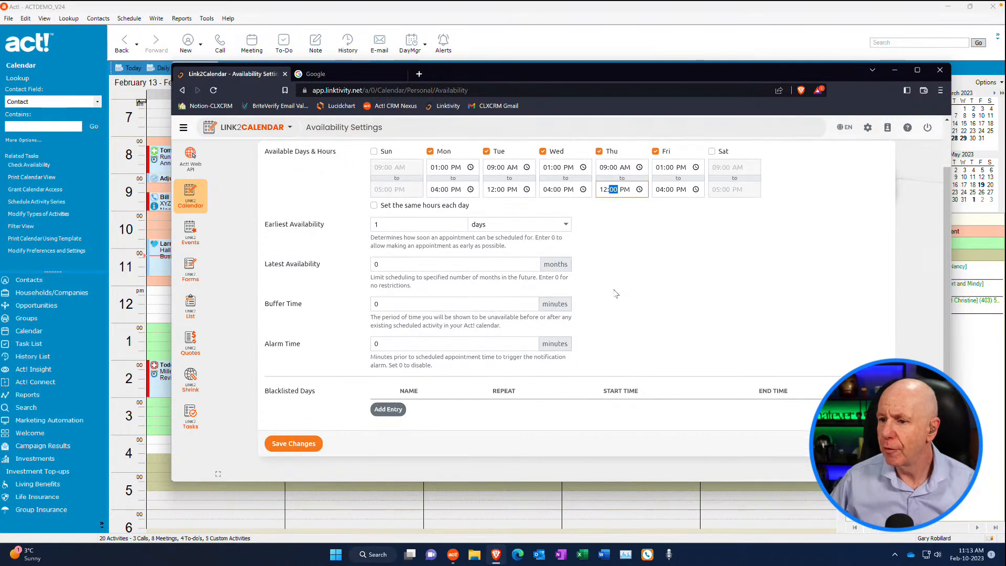
{"action": "left_click", "coordinate": [460, 226]}
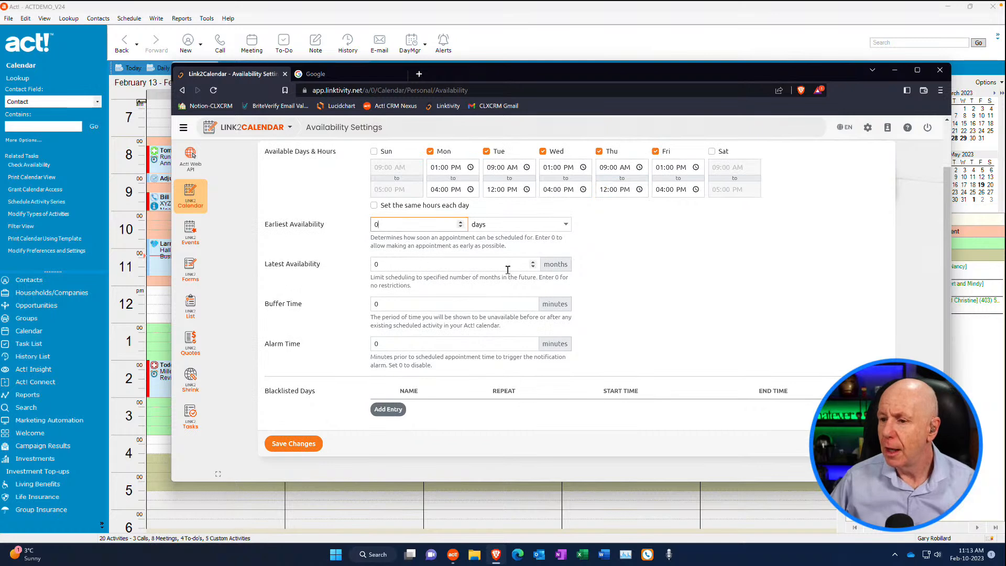
{"action": "left_click", "coordinate": [534, 262]}
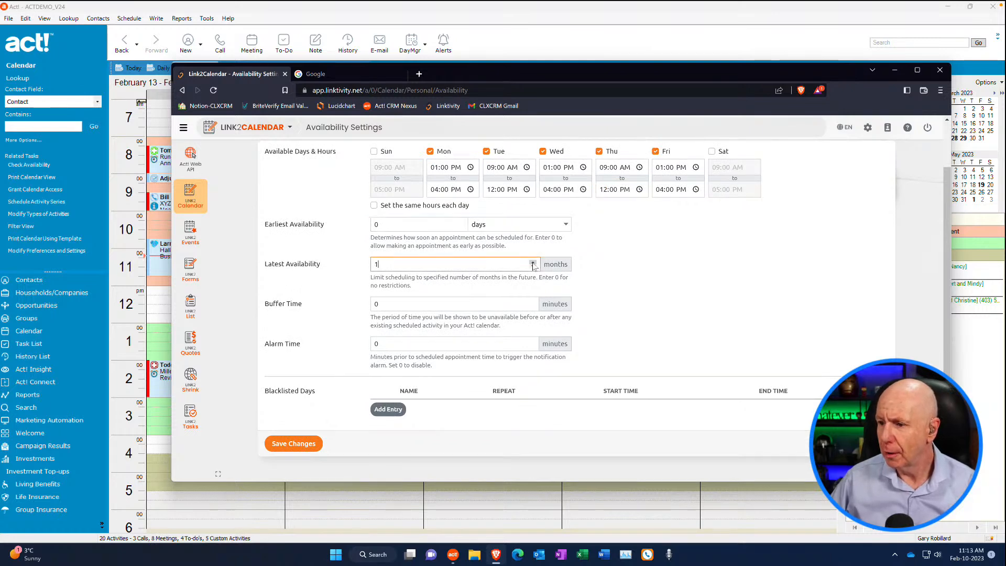
Set the buffer time to 15 minutes and the alarm time to 5 minutes, and save the availability settings
{"action": "left_click", "coordinate": [532, 306]}
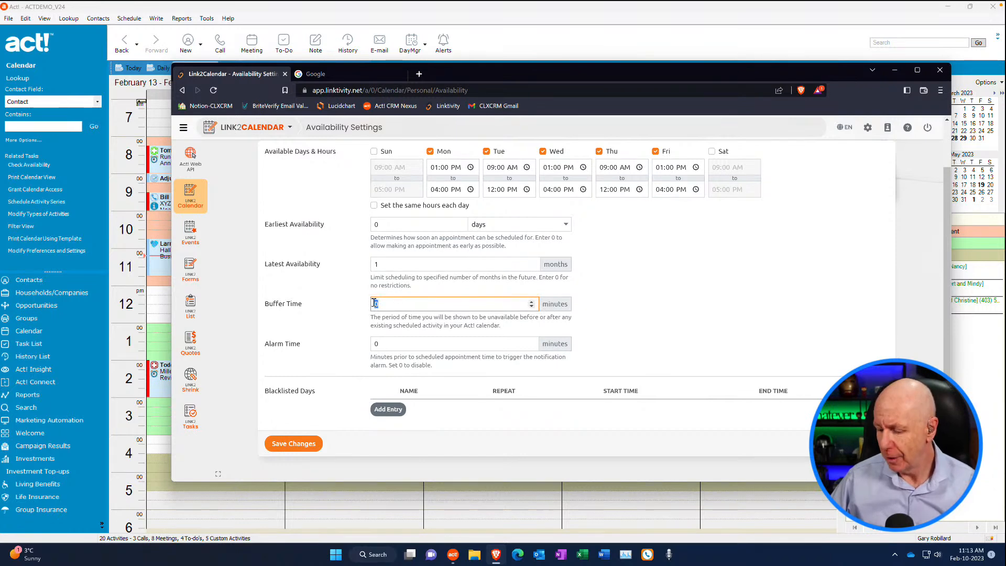
{"action": "type", "text": "15"}
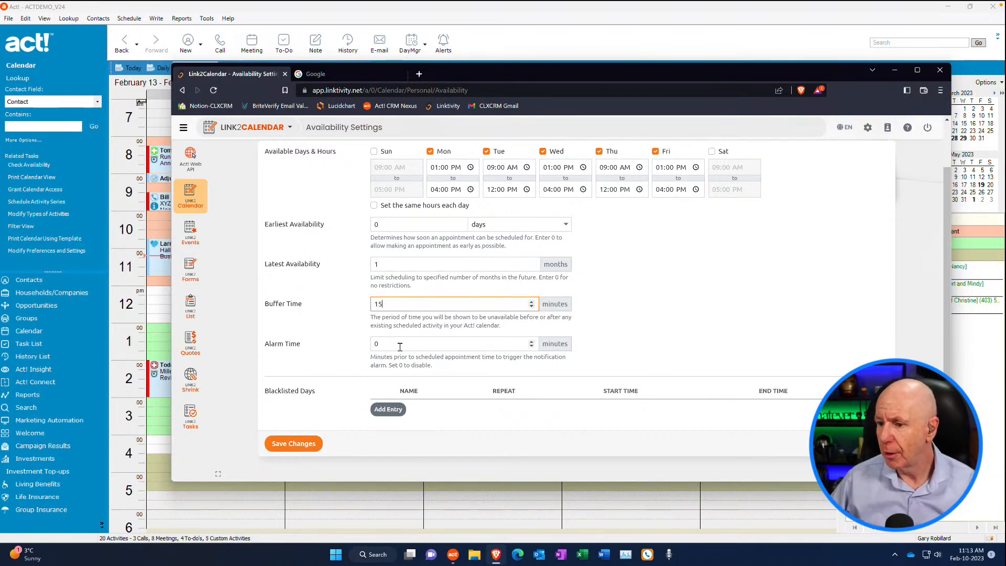
{"action": "left_click", "coordinate": [533, 347]}
{"action": "left_click", "coordinate": [532, 343]}
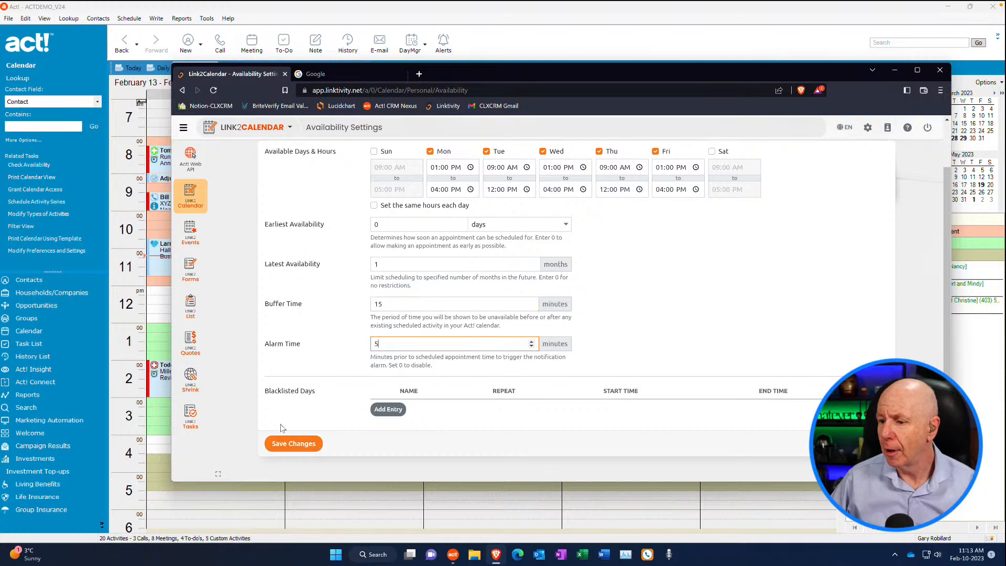
{"action": "left_click", "coordinate": [289, 444]}
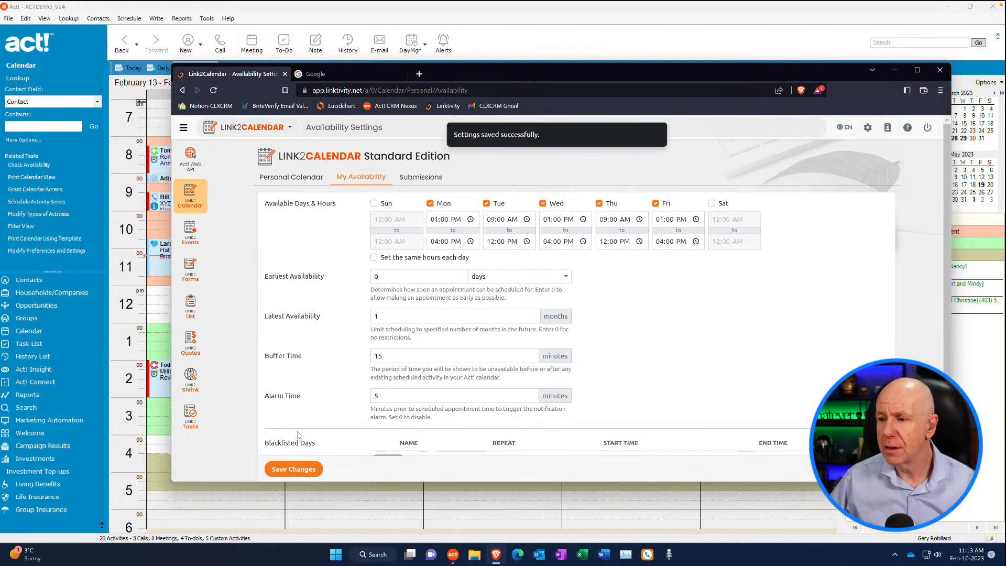
Return to the Personal Calendar settings
{"action": "left_click", "coordinate": [433, 178]}
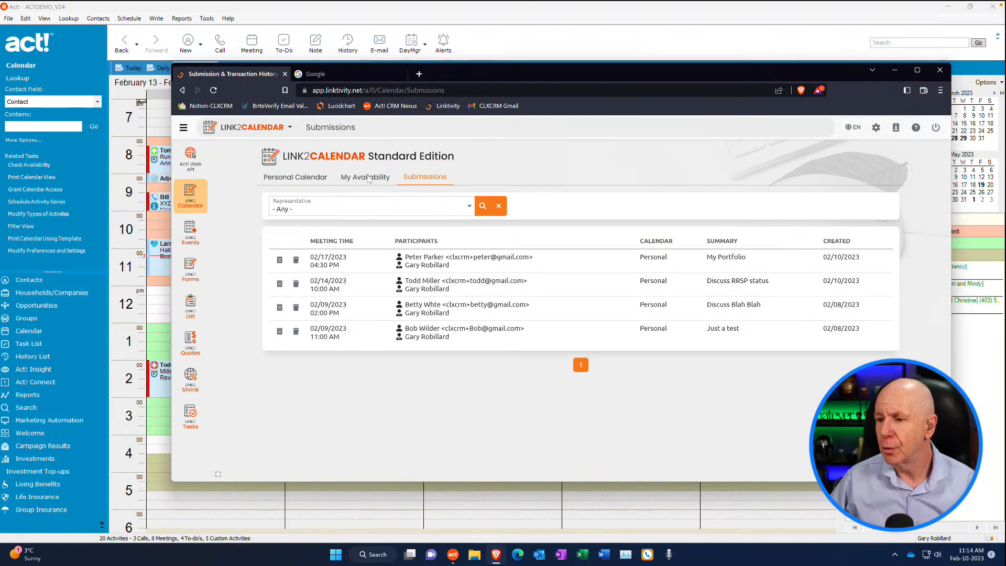
{"action": "left_click", "coordinate": [313, 180]}
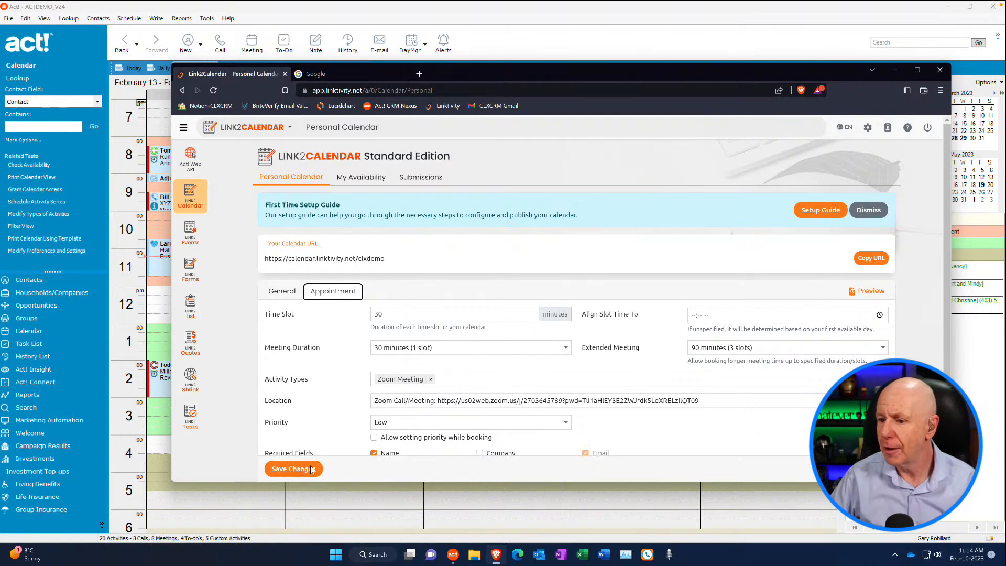
Save the Personal Calendar appointment settings
{"action": "left_click", "coordinate": [293, 469]}
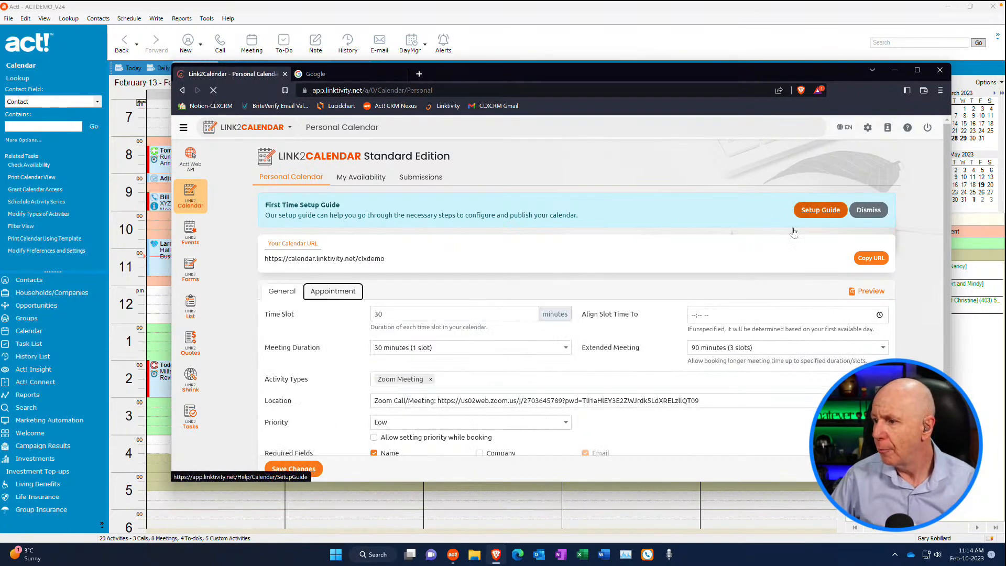
{"action": "left_click", "coordinate": [296, 181]}
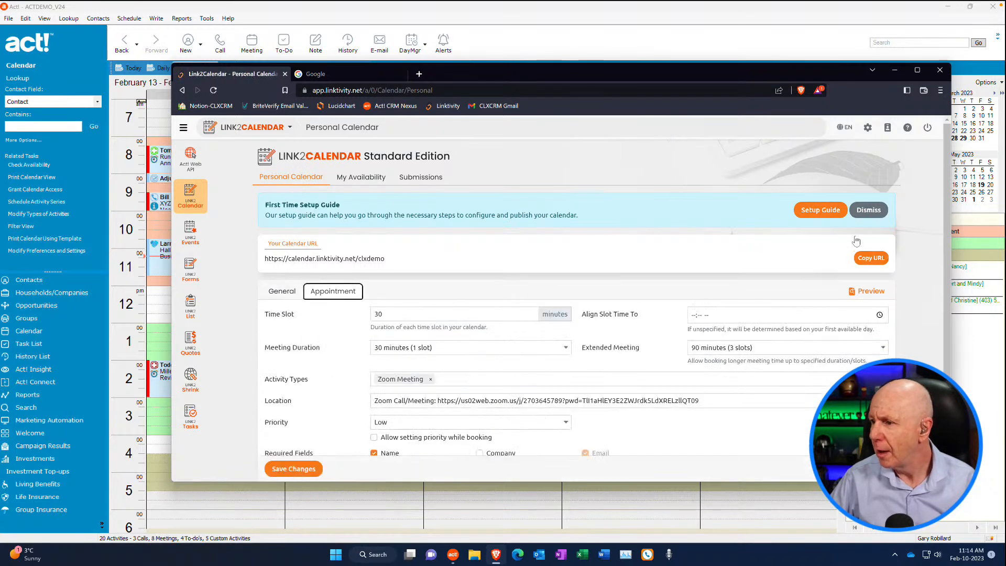
Copy the personal calendar URL, open the public booking page in the Google browser tab and accept the timezone notice
{"action": "scroll", "coordinate": [696, 268], "scroll_direction": "down", "scroll_amount": 2}
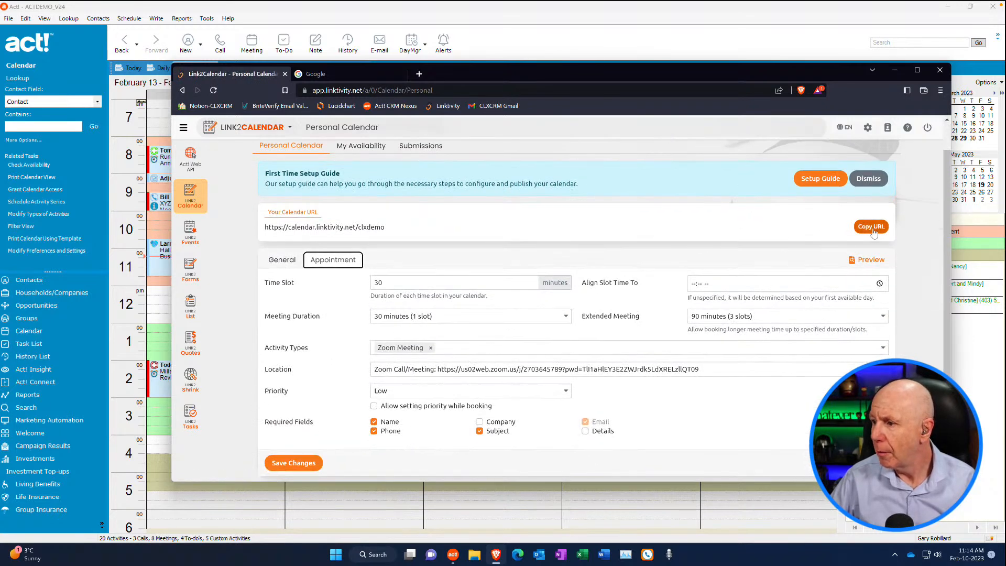
{"action": "left_click", "coordinate": [871, 227]}
{"action": "key", "text": "ctrl+c"}
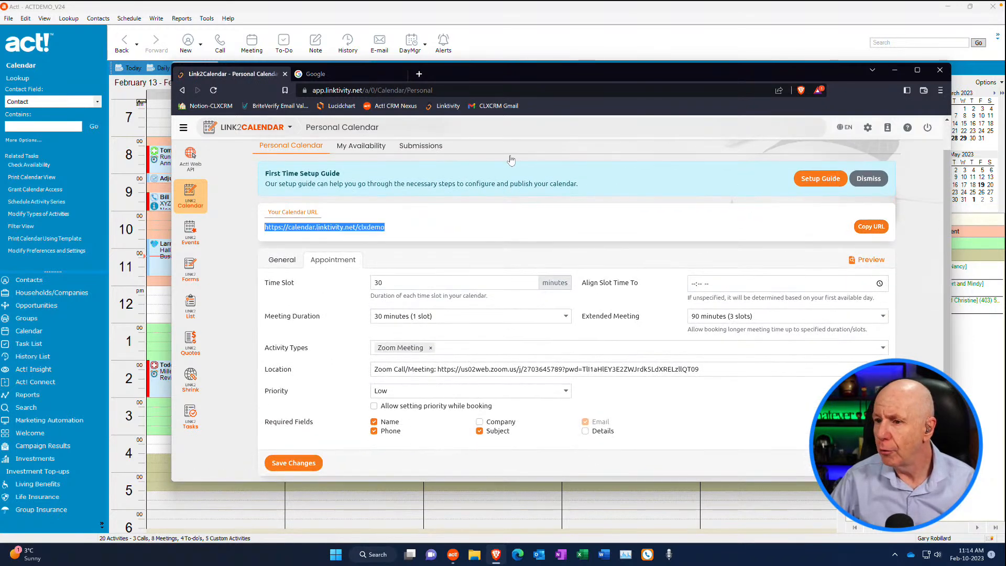
{"action": "left_click", "coordinate": [326, 74]}
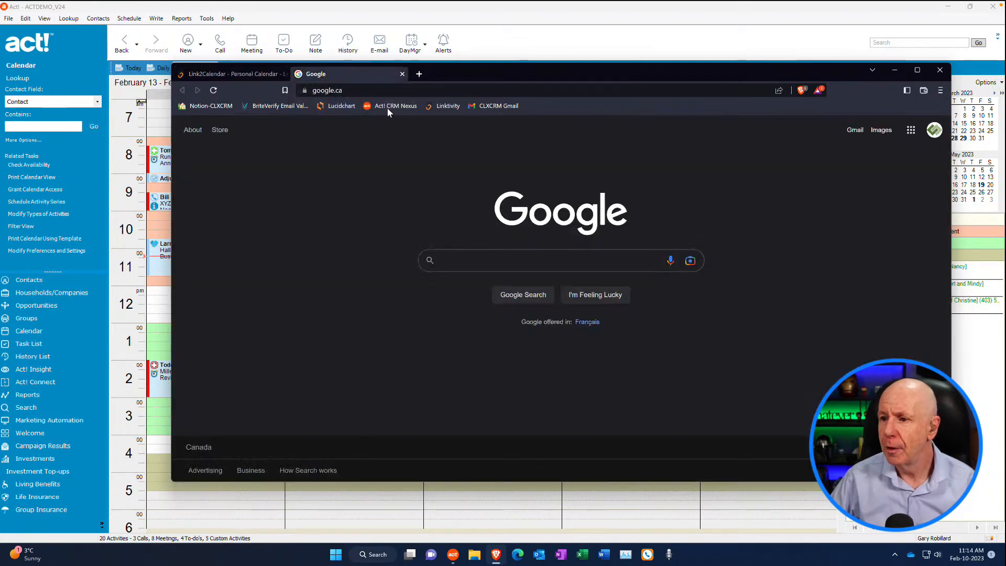
{"action": "left_click", "coordinate": [373, 90]}
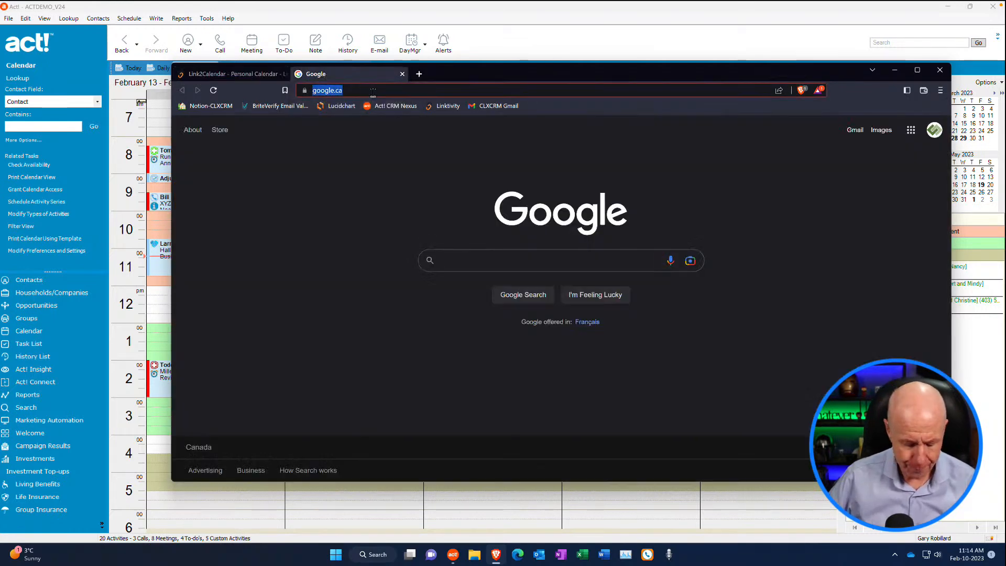
{"action": "key", "text": "ctrl+v"}
{"action": "key", "text": "Return"}
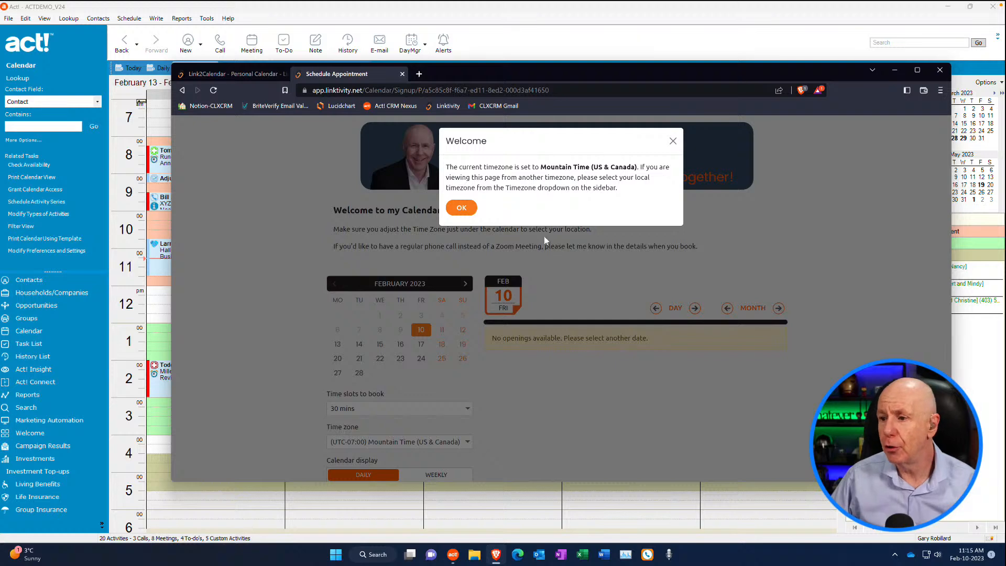
{"action": "left_click", "coordinate": [461, 208]}
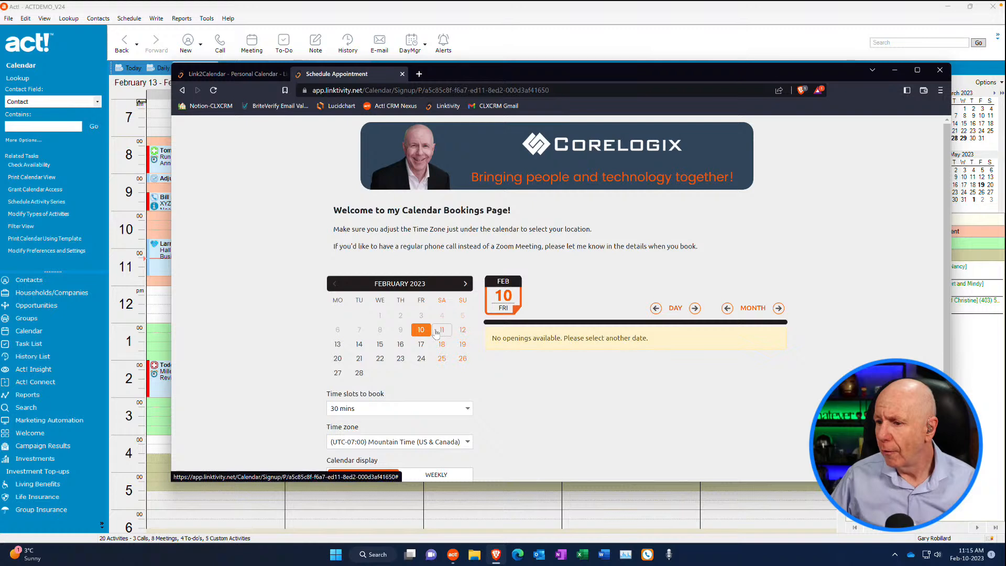
Check the available time slots for February 14 through 17 on the booking page
{"action": "left_click", "coordinate": [359, 345]}
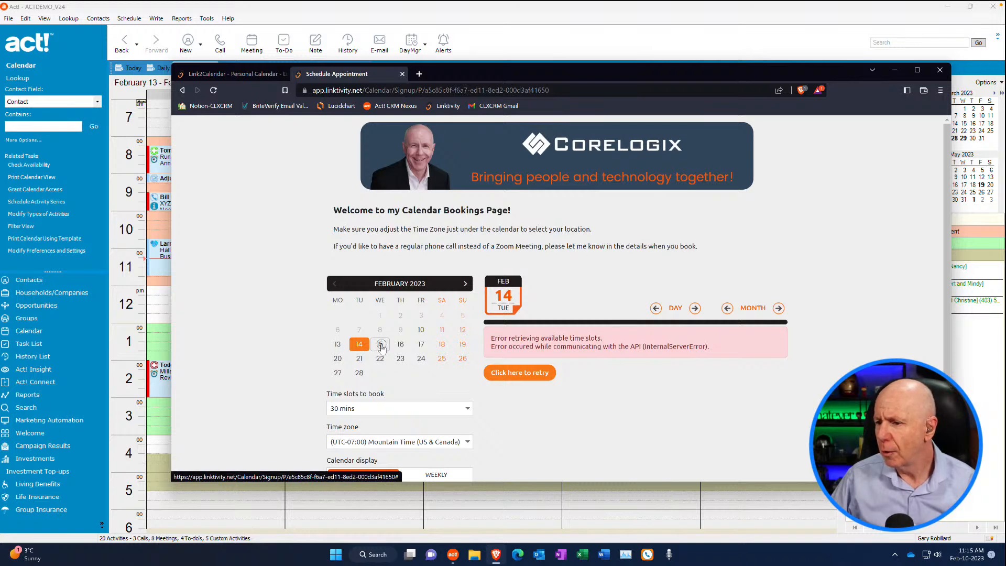
{"action": "left_click", "coordinate": [381, 346]}
{"action": "left_click", "coordinate": [400, 346]}
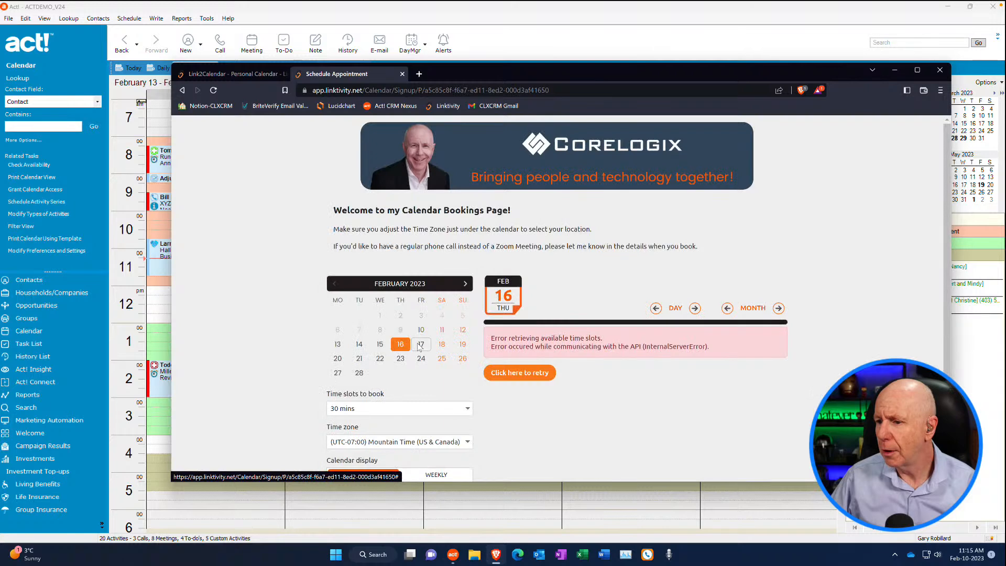
{"action": "left_click", "coordinate": [421, 345]}
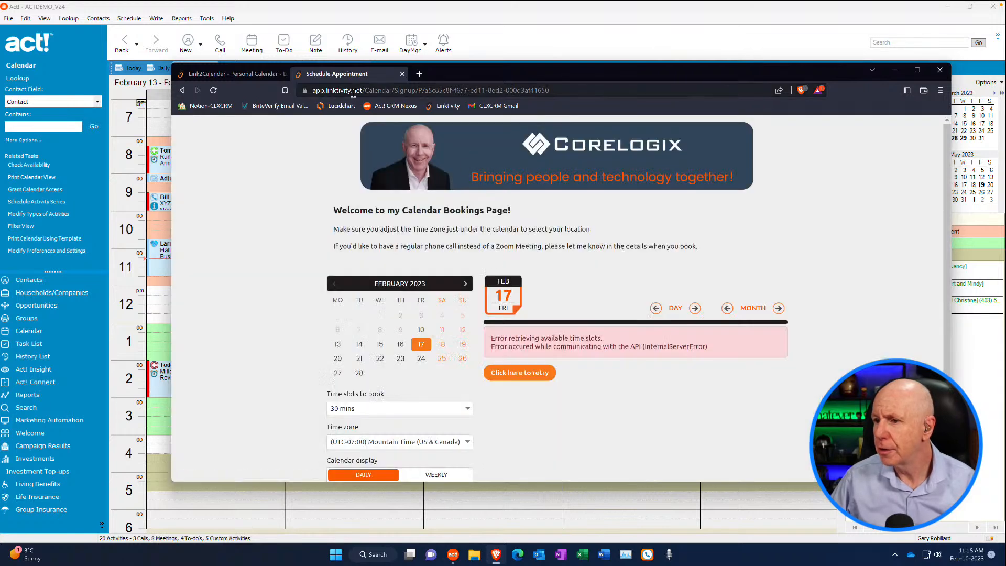
Try to save the Personal Calendar settings again, and close the browser with all its tabs
{"action": "left_click", "coordinate": [266, 75]}
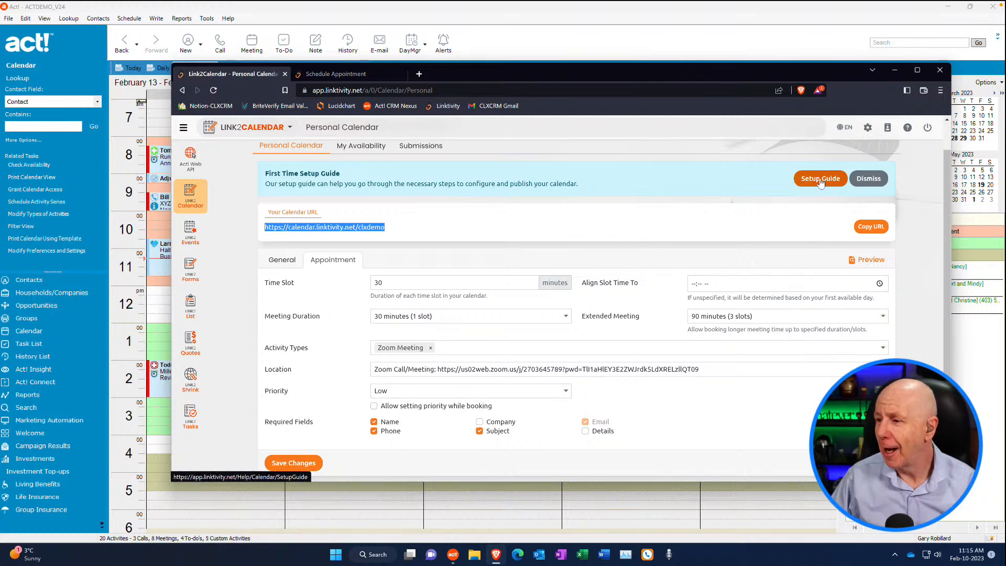
{"action": "left_click", "coordinate": [296, 465]}
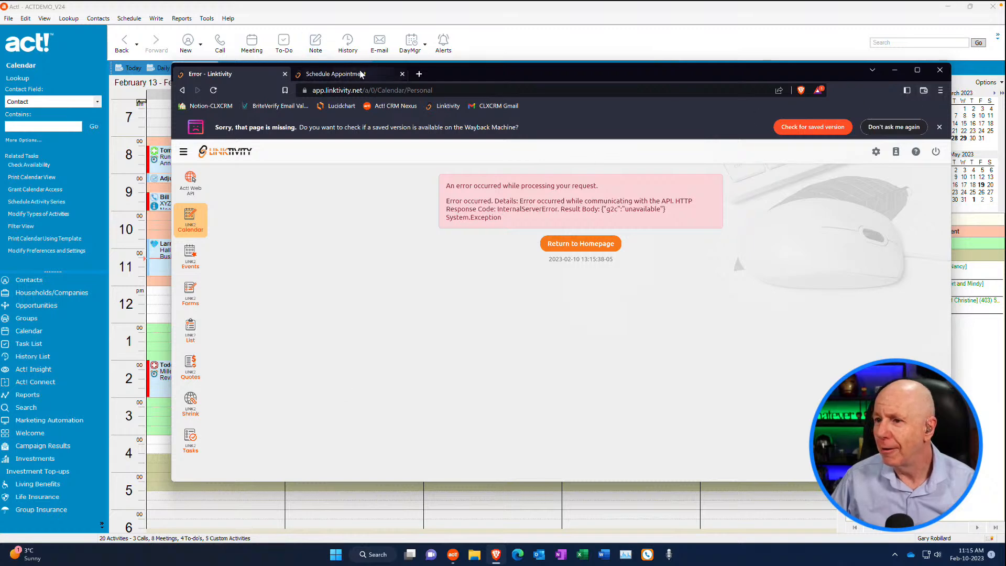
{"action": "left_click", "coordinate": [940, 70]}
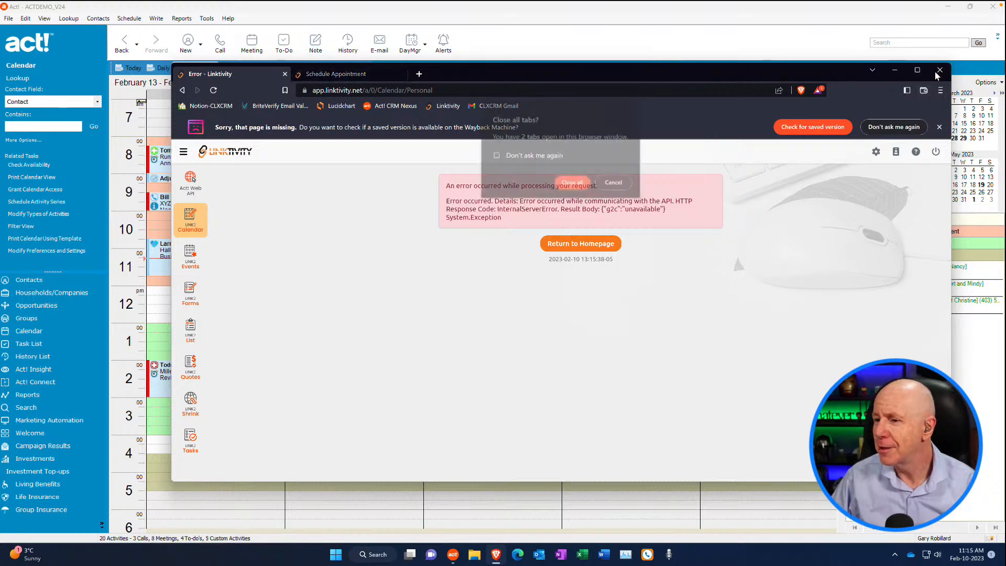
{"action": "left_click", "coordinate": [585, 183]}
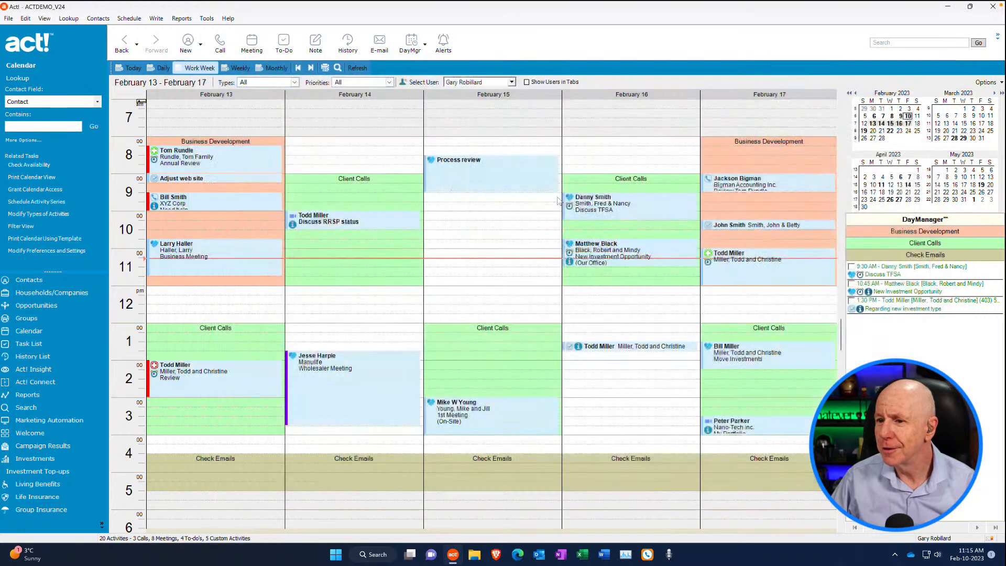
Reopen the Brave browser and log in to Linktivity with the saved account e-mail and password
{"action": "left_click", "coordinate": [495, 554]}
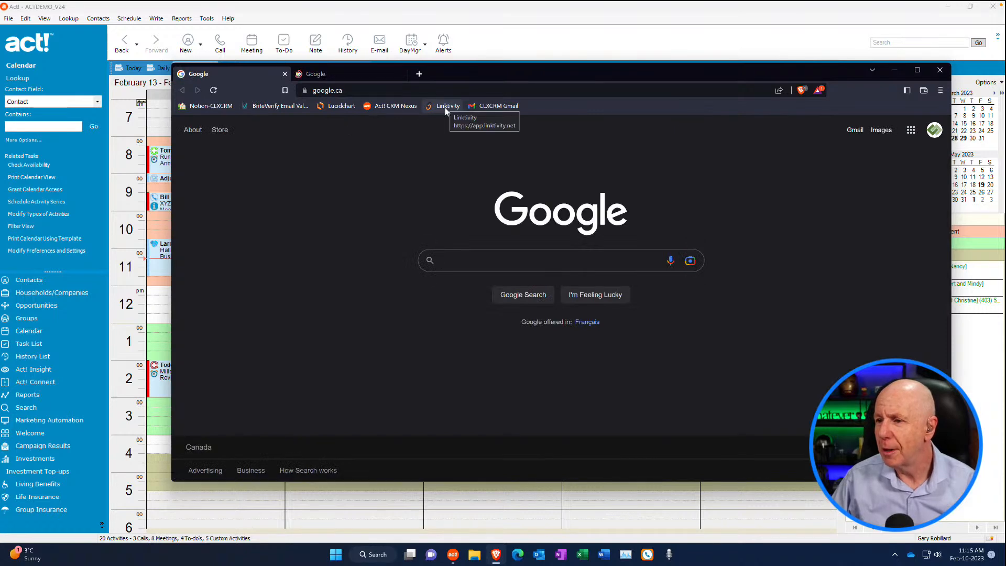
{"action": "left_click", "coordinate": [446, 107]}
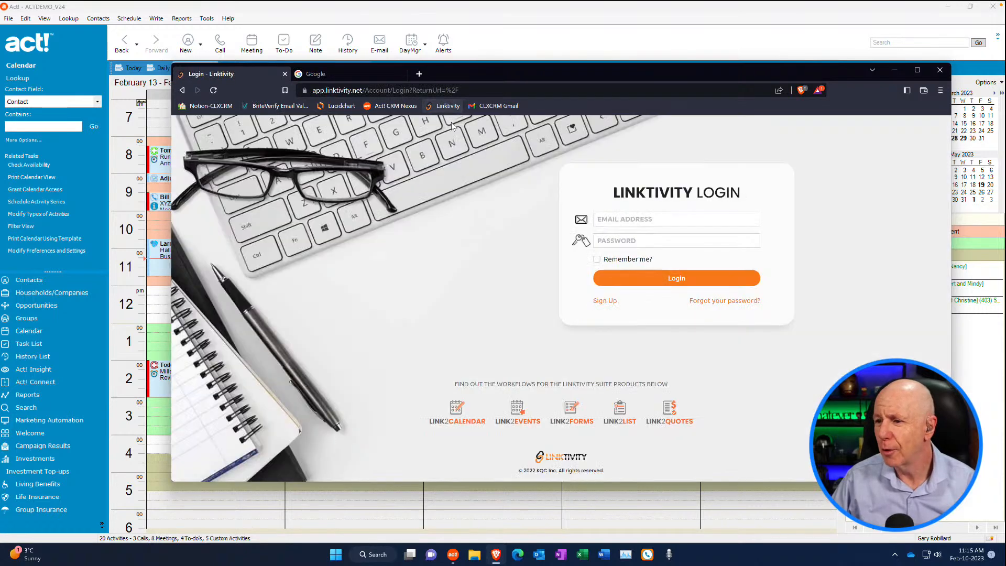
{"action": "left_click", "coordinate": [616, 219]}
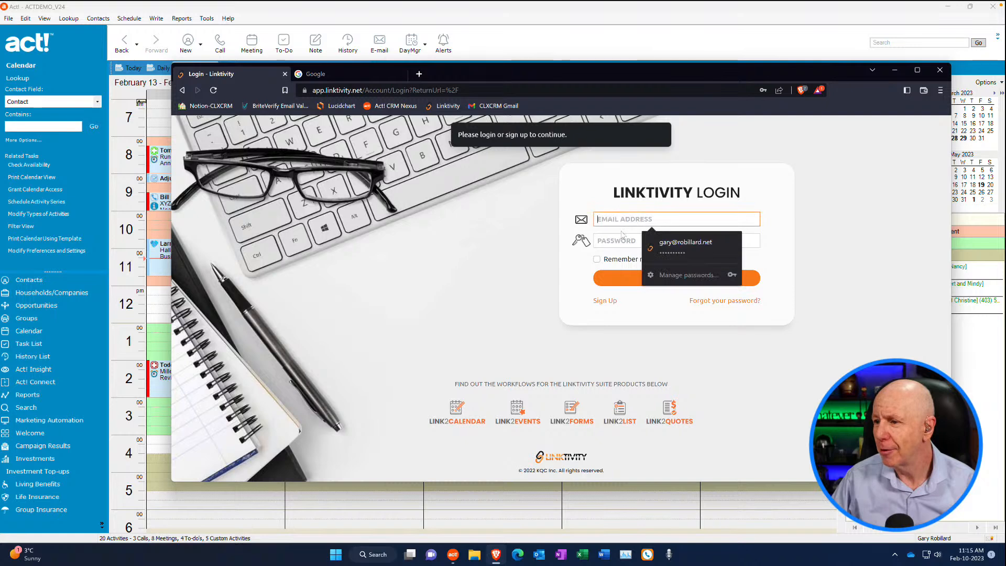
{"action": "left_click", "coordinate": [656, 237]}
{"action": "left_click", "coordinate": [659, 278]}
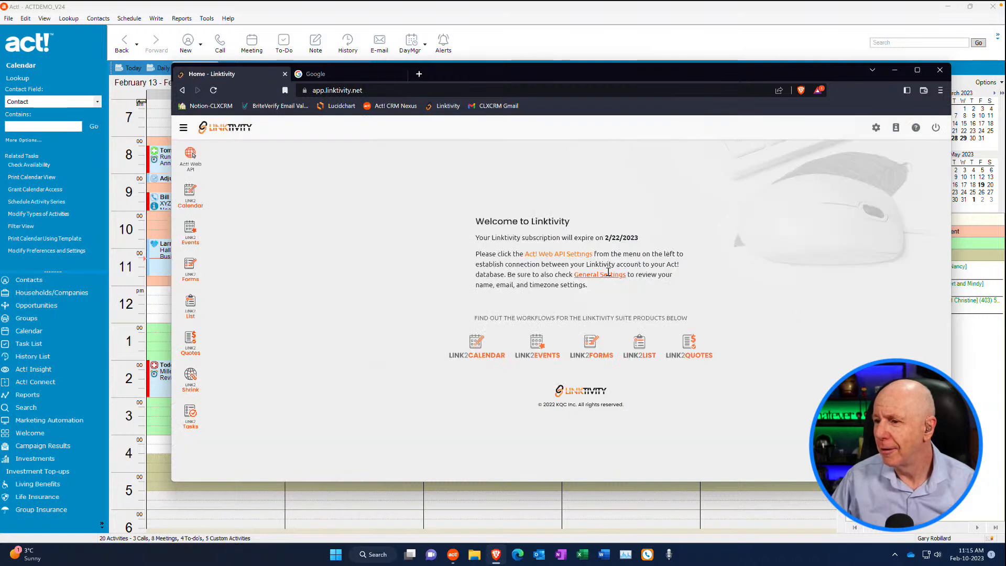
Copy the calendar URL from the Link2Calendar settings, load that booking page in the second browser tab and accept the timezone notice
{"action": "left_click", "coordinate": [198, 197]}
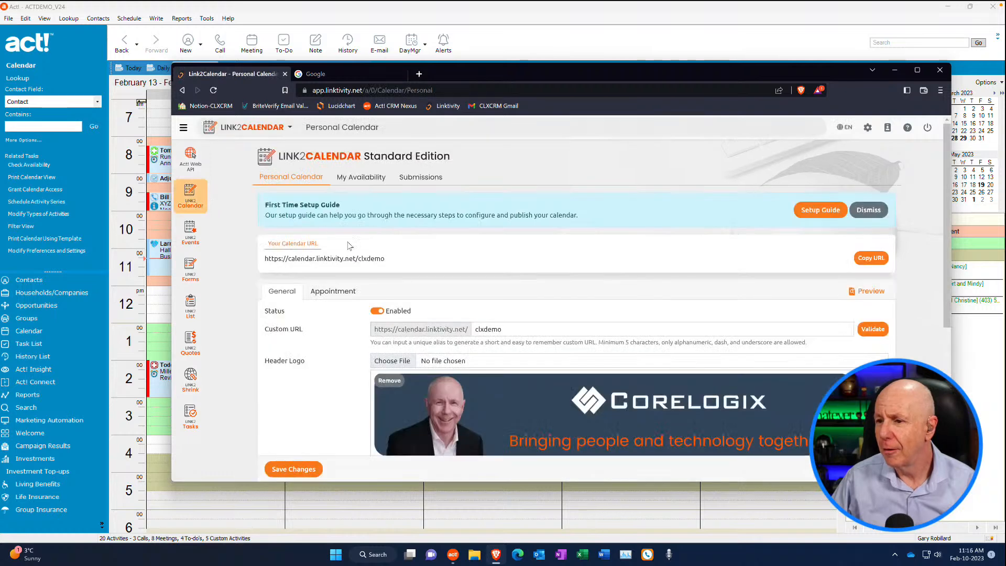
{"action": "left_click", "coordinate": [871, 258]}
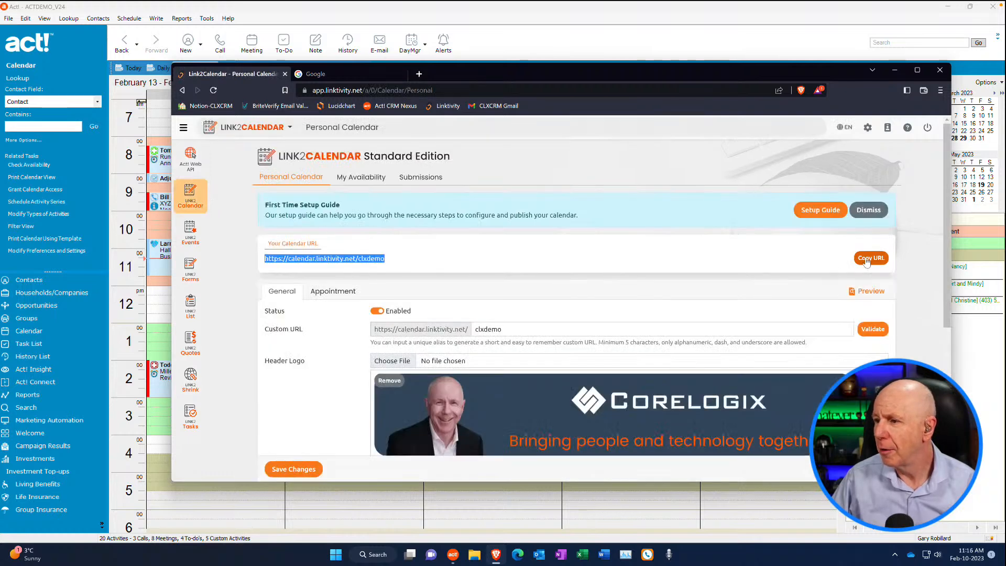
{"action": "left_click", "coordinate": [357, 73]}
{"action": "left_click", "coordinate": [366, 92]}
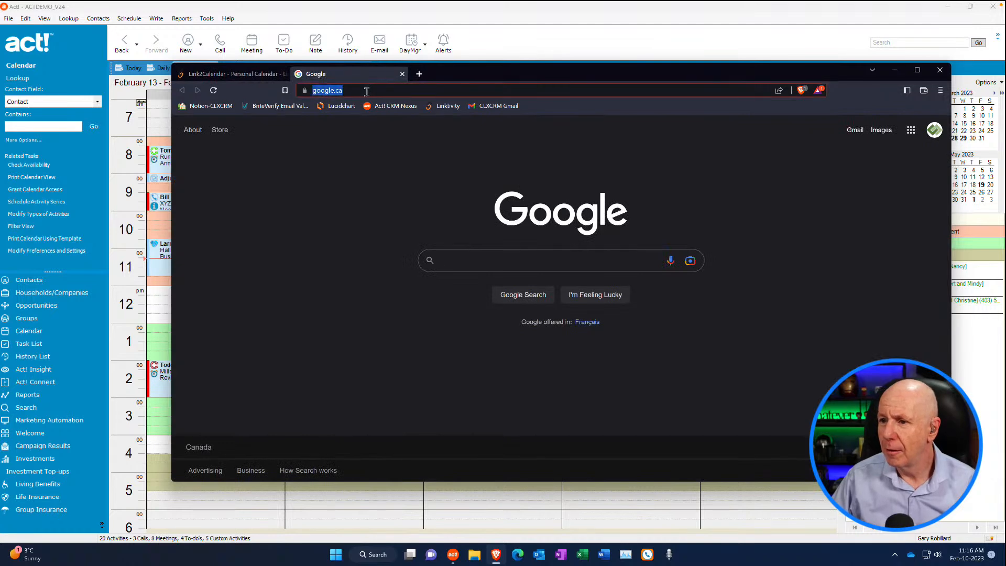
{"action": "key", "text": "ctrl+v"}
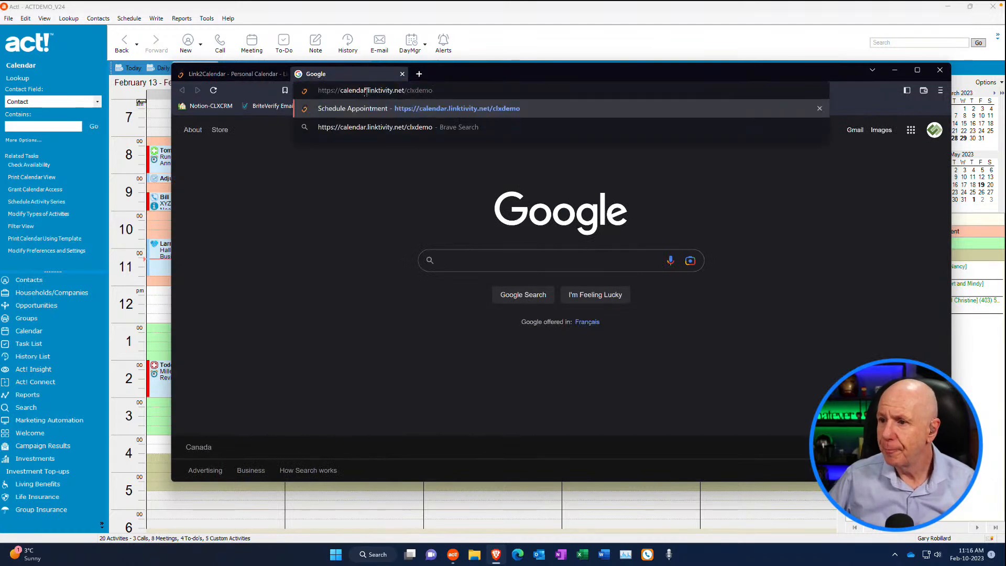
{"action": "key", "text": "Return"}
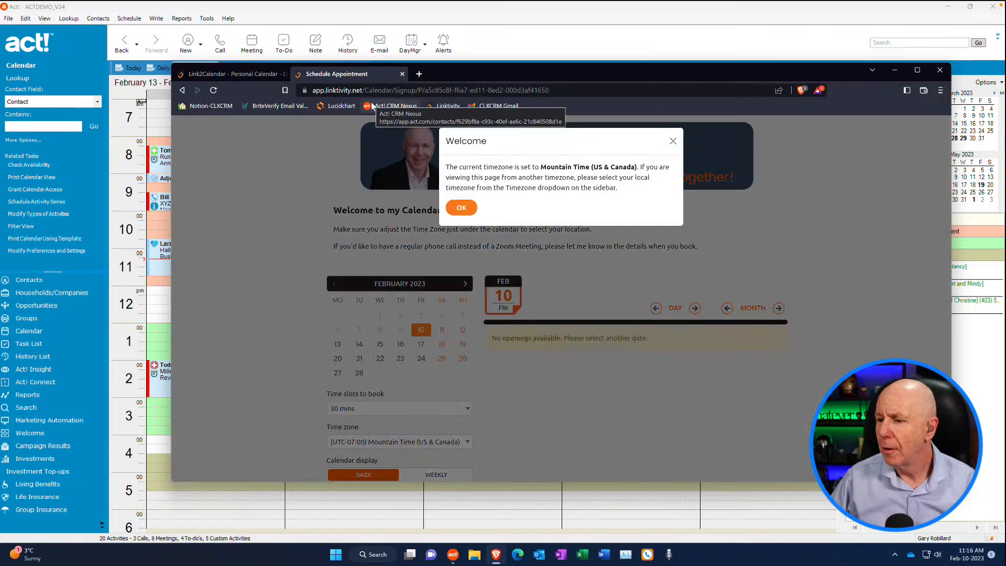
{"action": "left_click", "coordinate": [468, 210]}
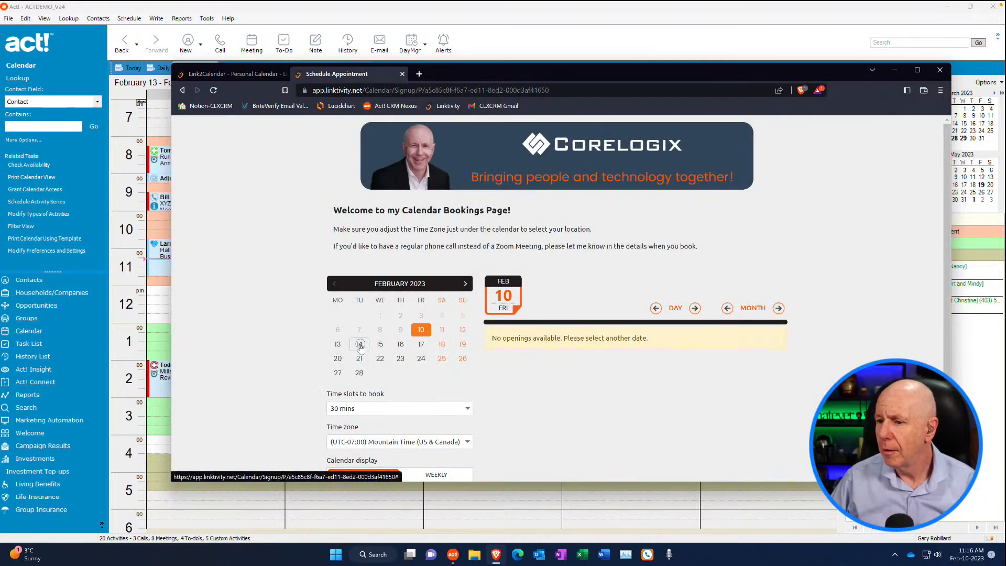
Examine the bookable 30-minute slots for each day from Tuesday, February 14 to Friday, February 17
{"action": "left_click", "coordinate": [360, 344]}
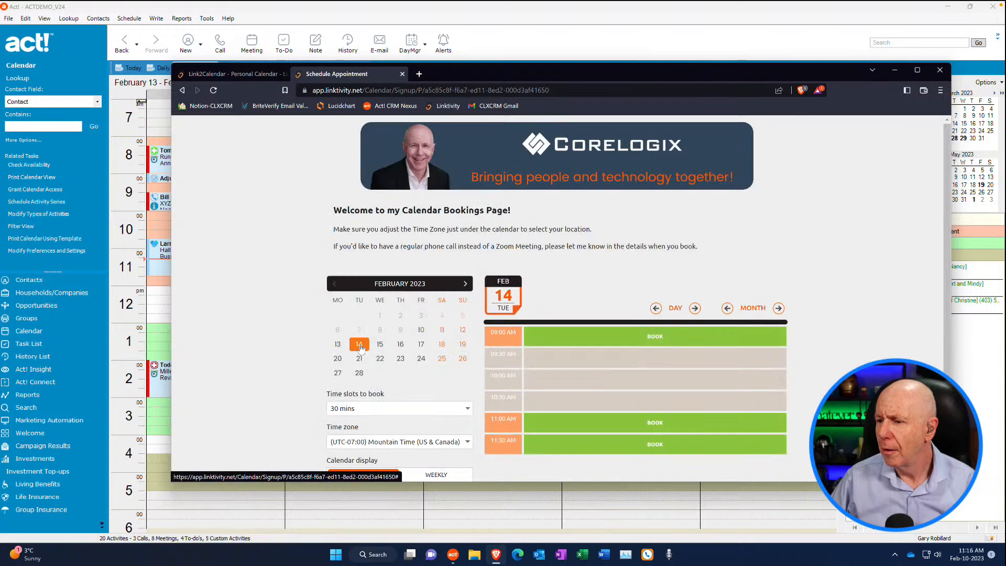
{"action": "scroll", "coordinate": [425, 302], "scroll_direction": "down", "scroll_amount": 1}
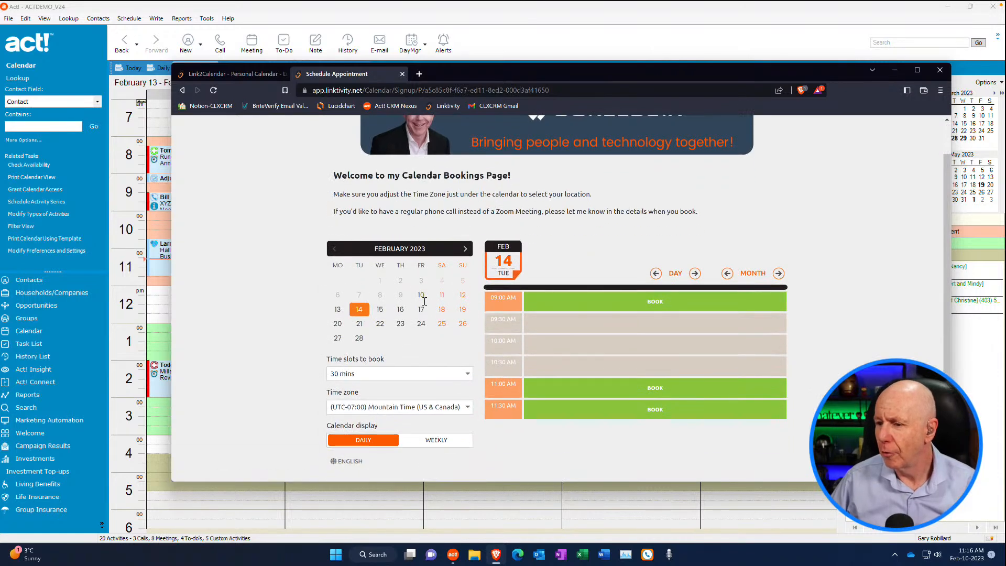
{"action": "left_click", "coordinate": [380, 312]}
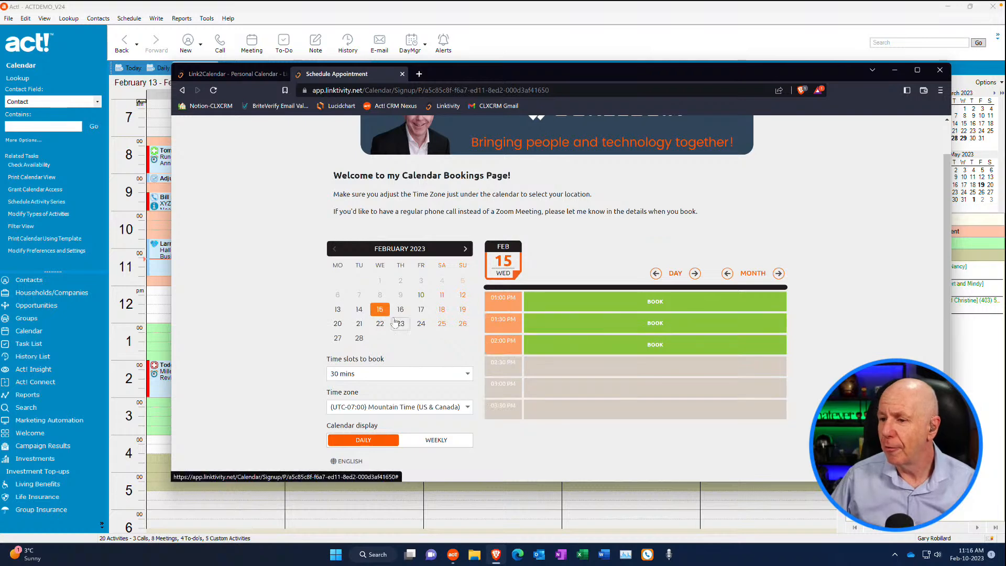
{"action": "left_click", "coordinate": [400, 310]}
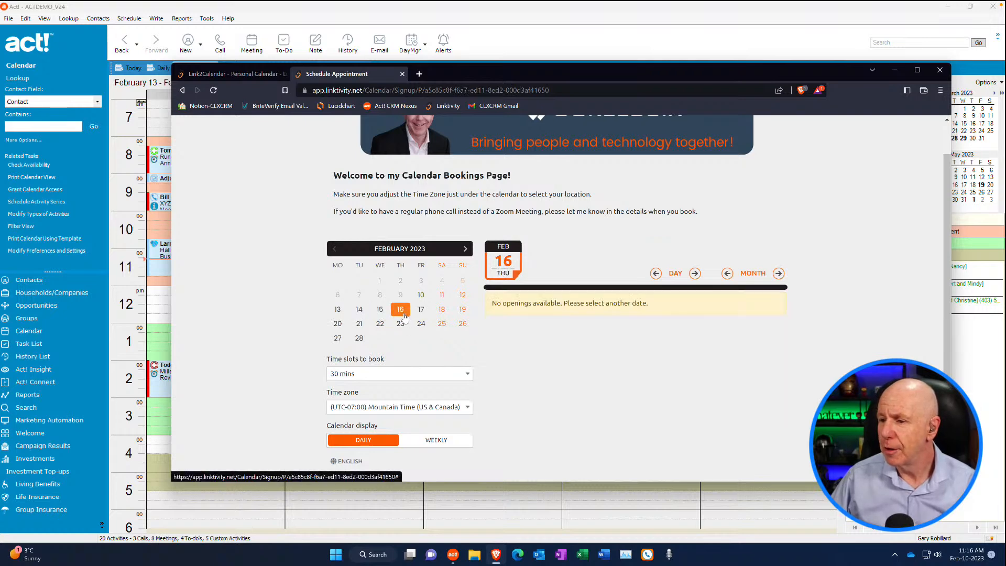
{"action": "left_click", "coordinate": [424, 314]}
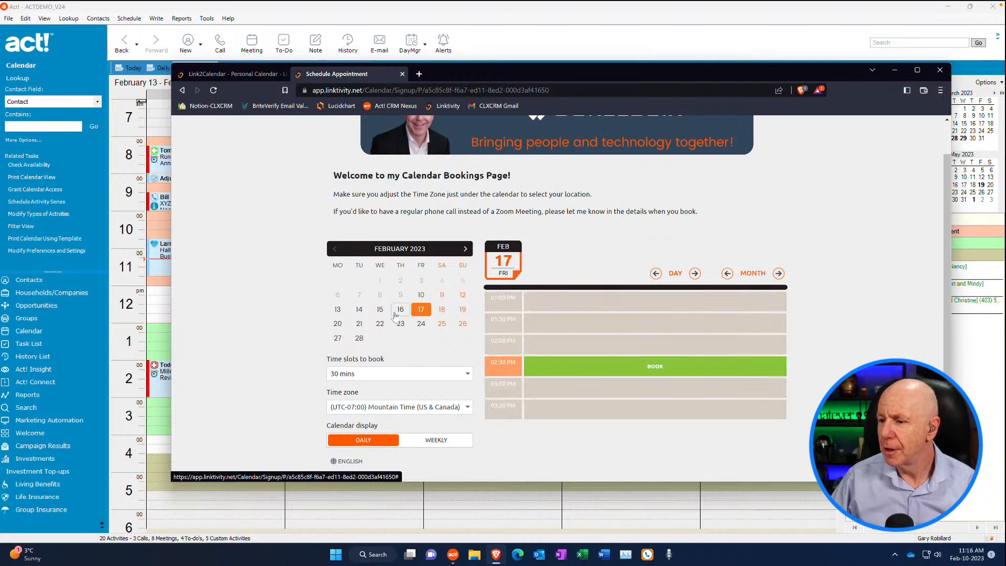
Choose the 11:30 AM slot on Tuesday, February 14 and enter the subject "Just a test" and the details "Test 123"
{"action": "left_click", "coordinate": [361, 313]}
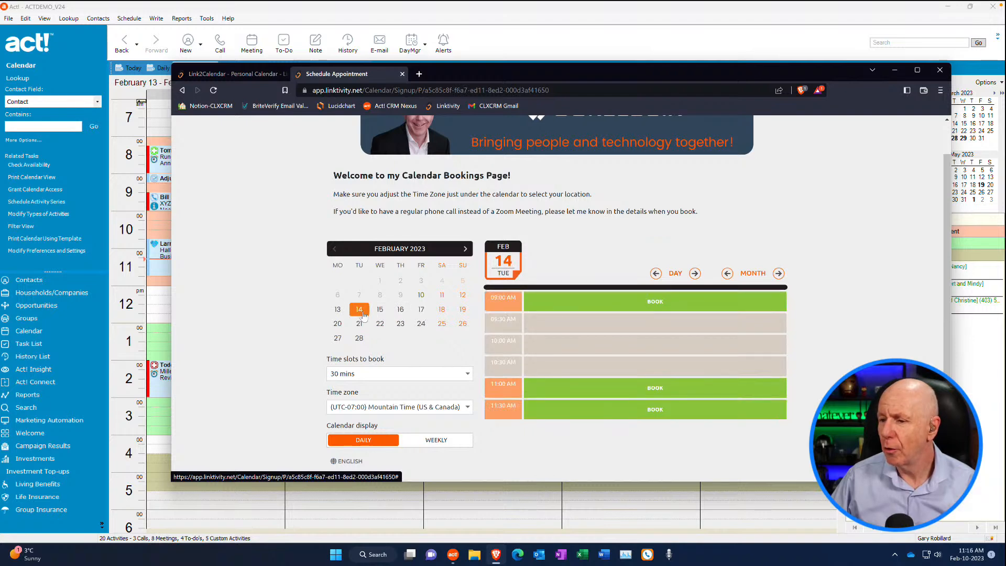
{"action": "left_click", "coordinate": [555, 411]}
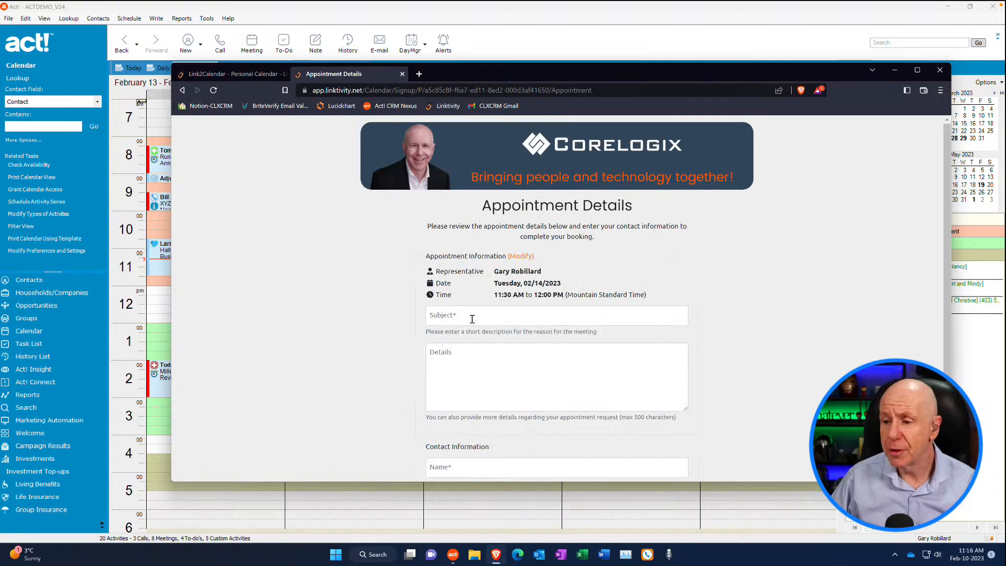
{"action": "left_click", "coordinate": [468, 317]}
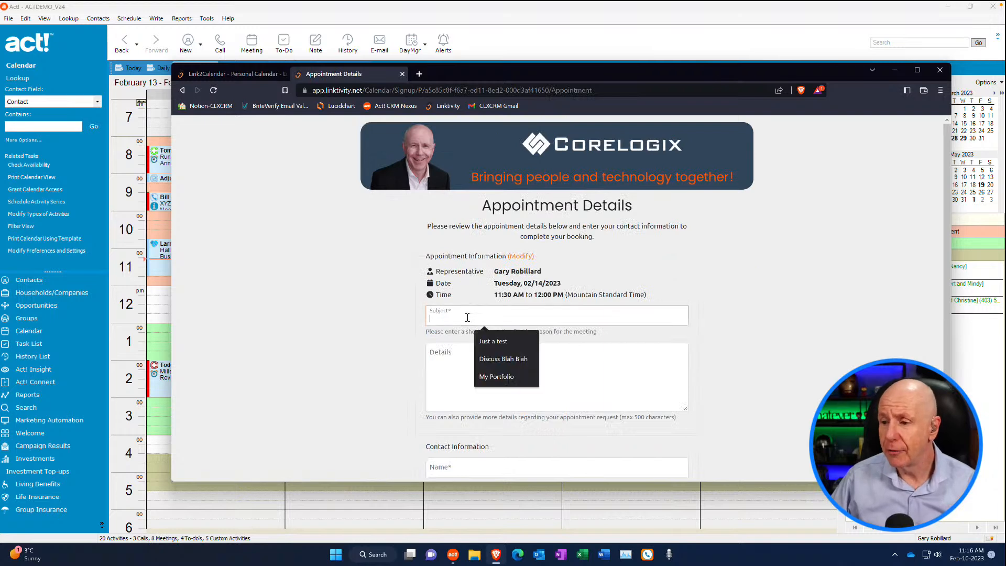
{"action": "left_click", "coordinate": [498, 344]}
{"action": "left_click", "coordinate": [482, 355]}
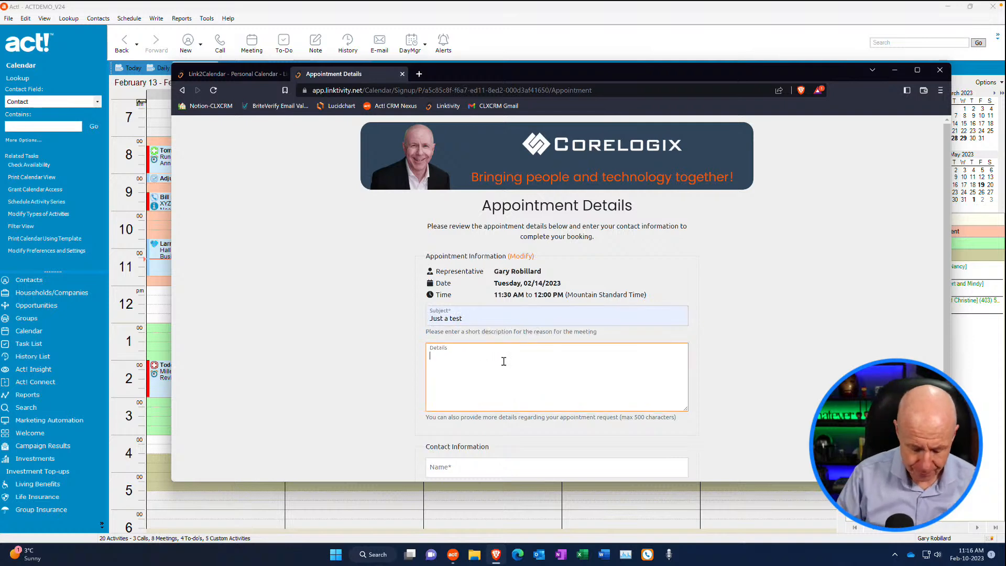
{"action": "type", "text": "Test 123"}
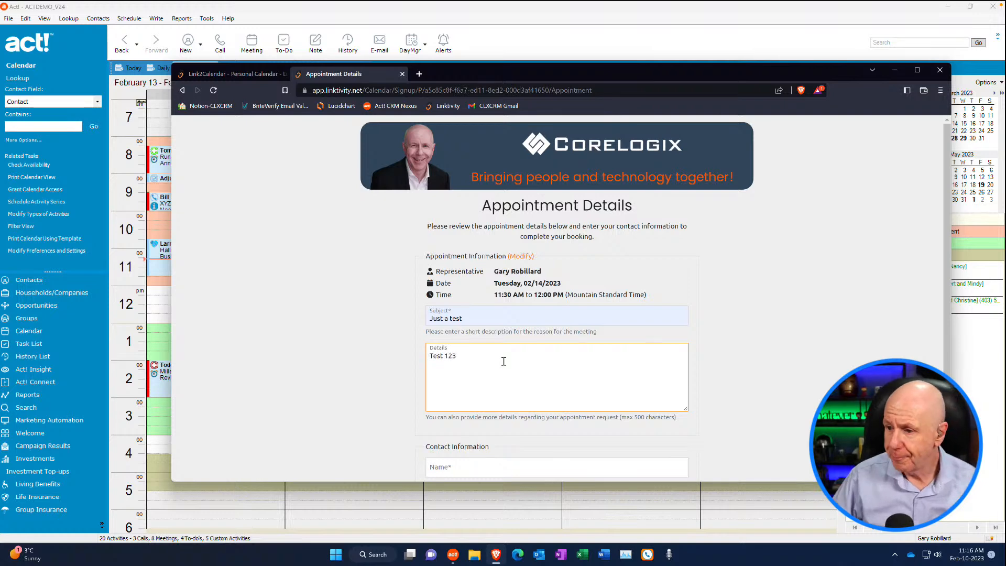
Enter the client's full name, correcting its misspelled surname, and set the company to "ABC Corp" in the booking form's contact information
{"action": "scroll", "coordinate": [504, 361], "scroll_direction": "down", "scroll_amount": 2}
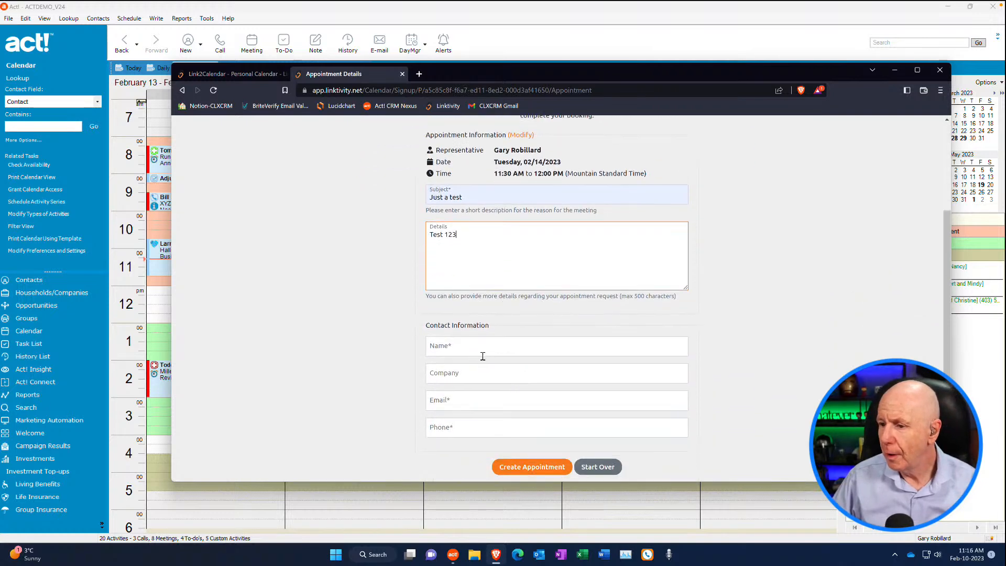
{"action": "left_click", "coordinate": [468, 348]}
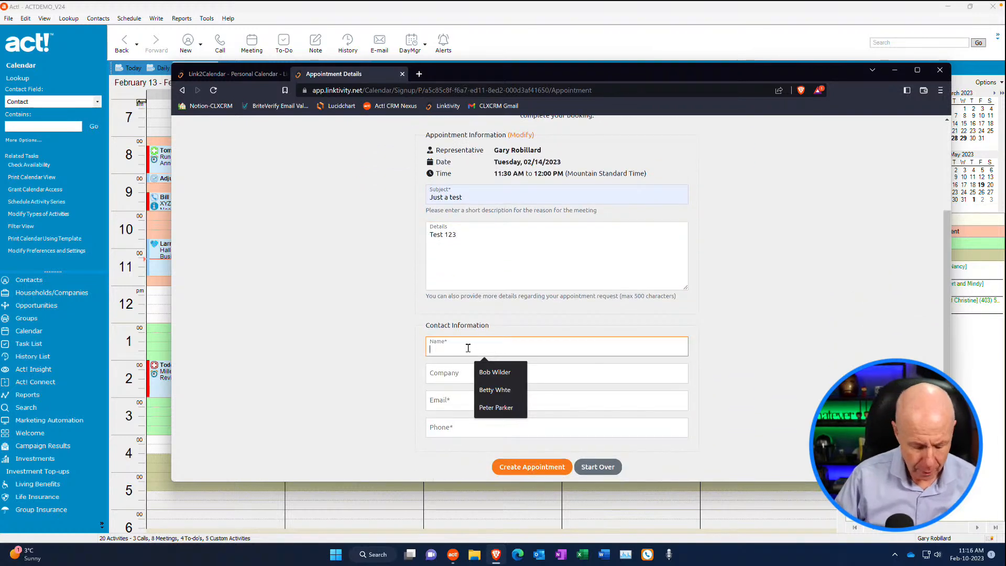
{"action": "left_click", "coordinate": [466, 371]}
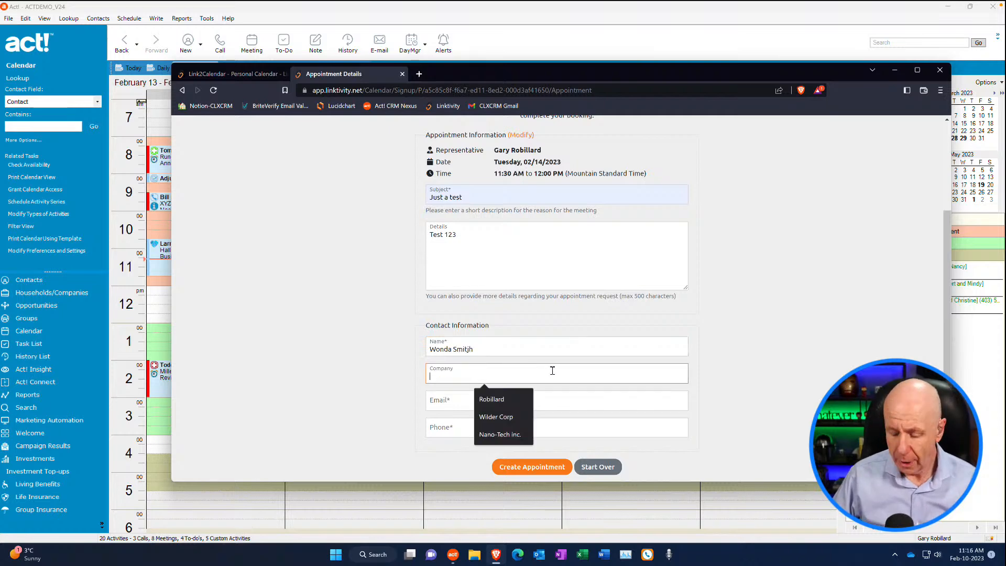
{"action": "type", "text": "ABC Corp"}
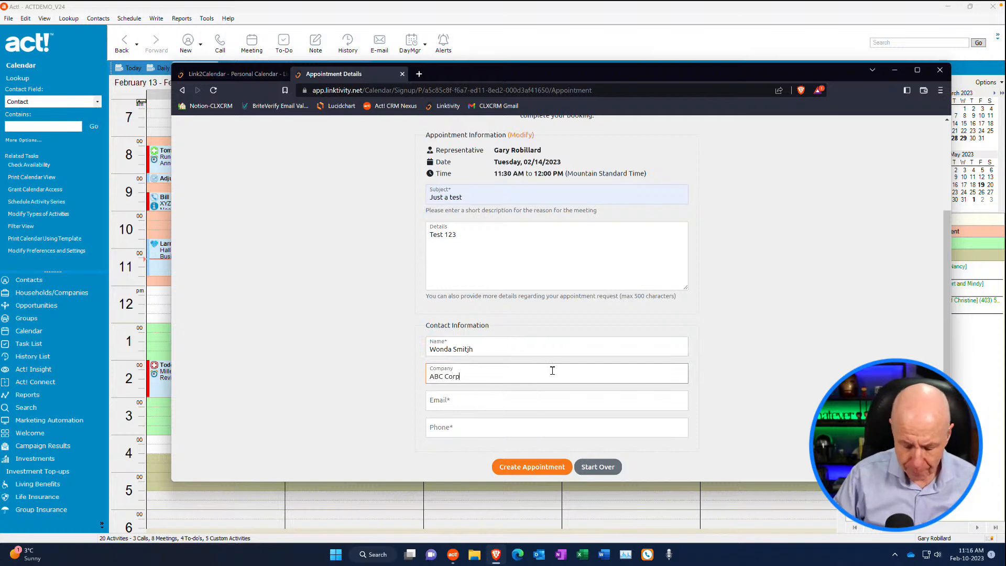
{"action": "left_click", "coordinate": [472, 350]}
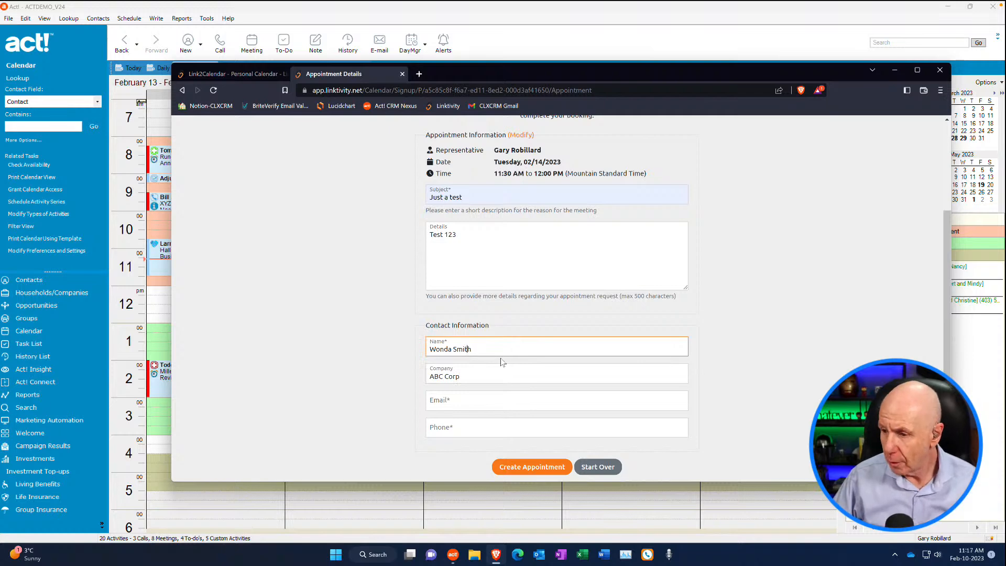
Fill in the client's e-mail address and phone number, and create the appointment
{"action": "left_click", "coordinate": [455, 401]}
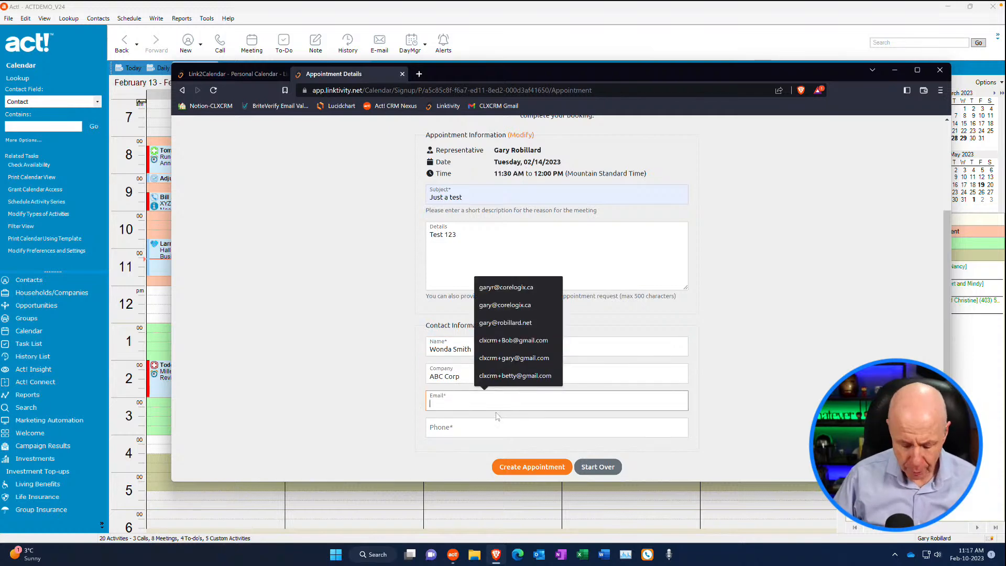
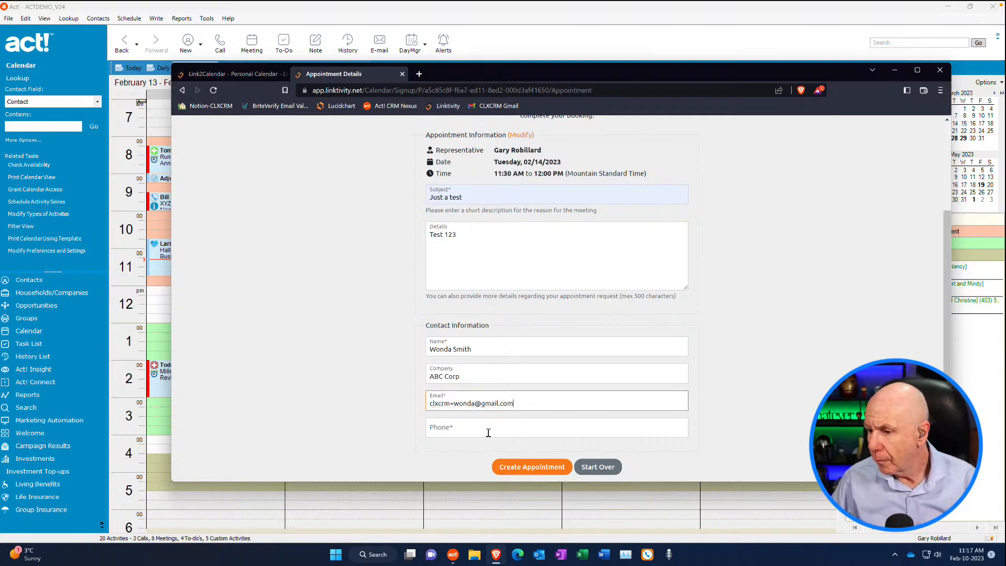
{"action": "left_click", "coordinate": [489, 433]}
{"action": "type", "text": "4035554545"}
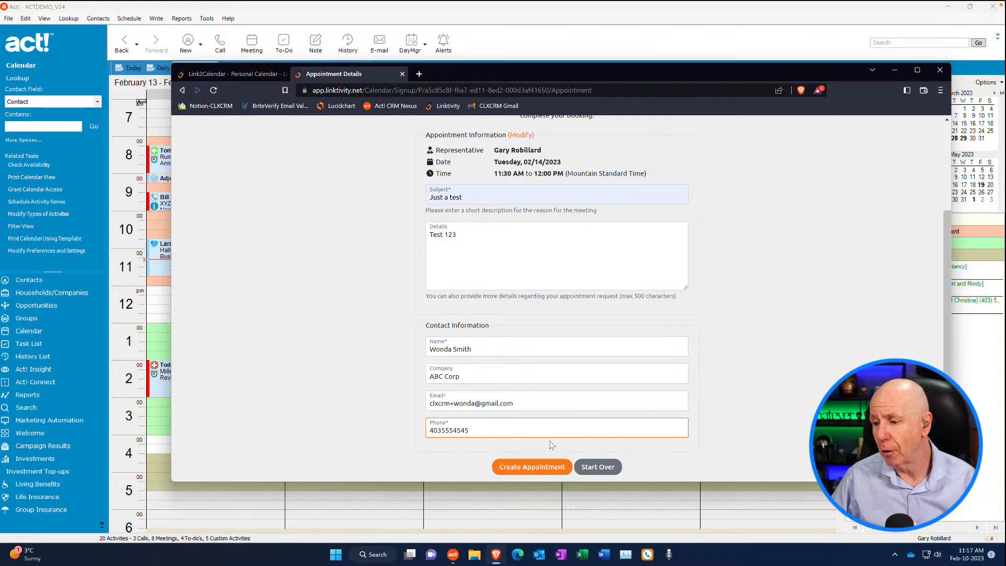
{"action": "left_click", "coordinate": [535, 471]}
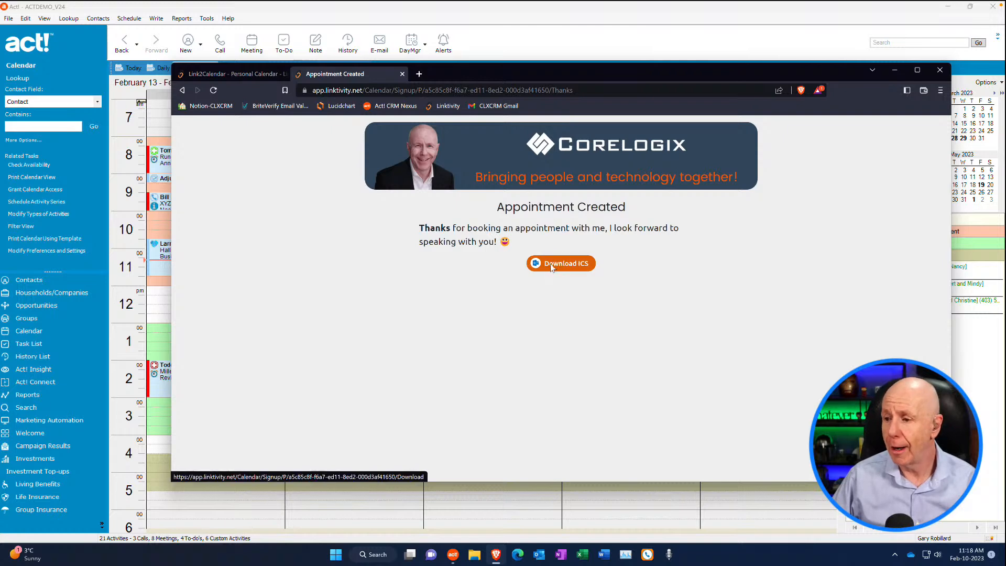
Switch to Act! and check the February 14 column of the work-week calendar for the new booking
{"action": "left_click", "coordinate": [244, 78]}
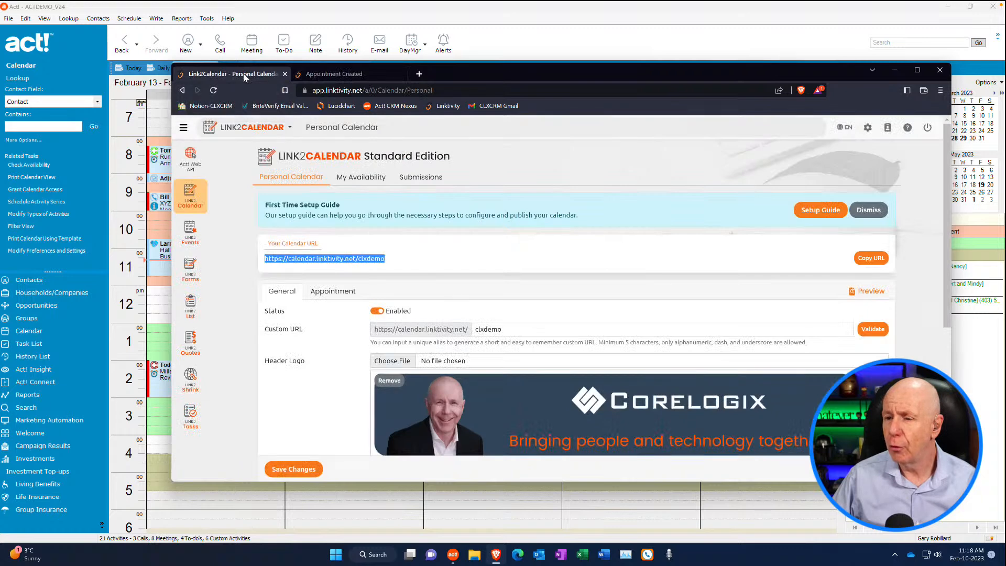
{"action": "left_click", "coordinate": [323, 75]}
{"action": "left_click", "coordinate": [485, 22]}
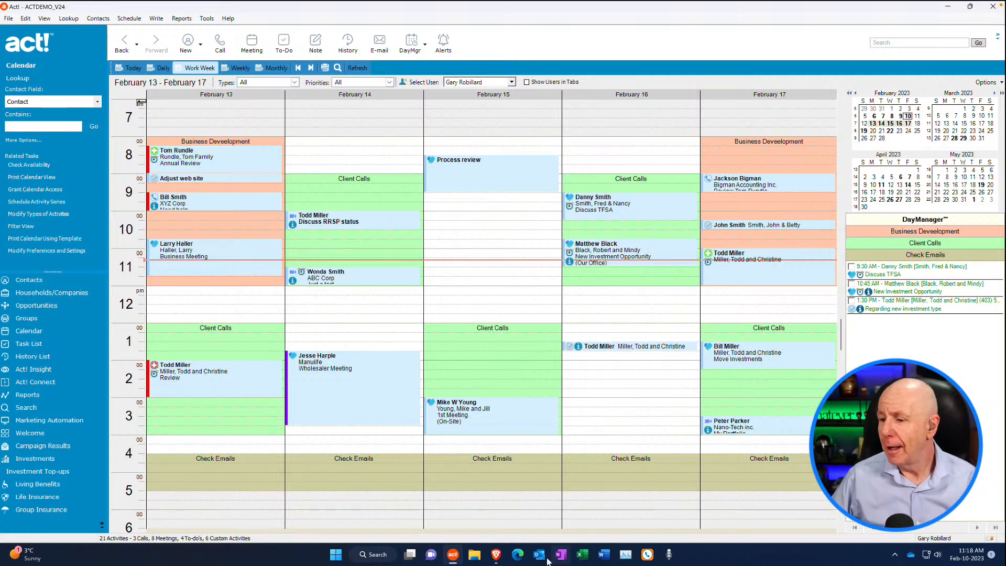
Switch back to the Brave browser, open the bookmarked Gmail account in a new tab and check the inbox's primary mail
{"action": "left_click", "coordinate": [497, 556]}
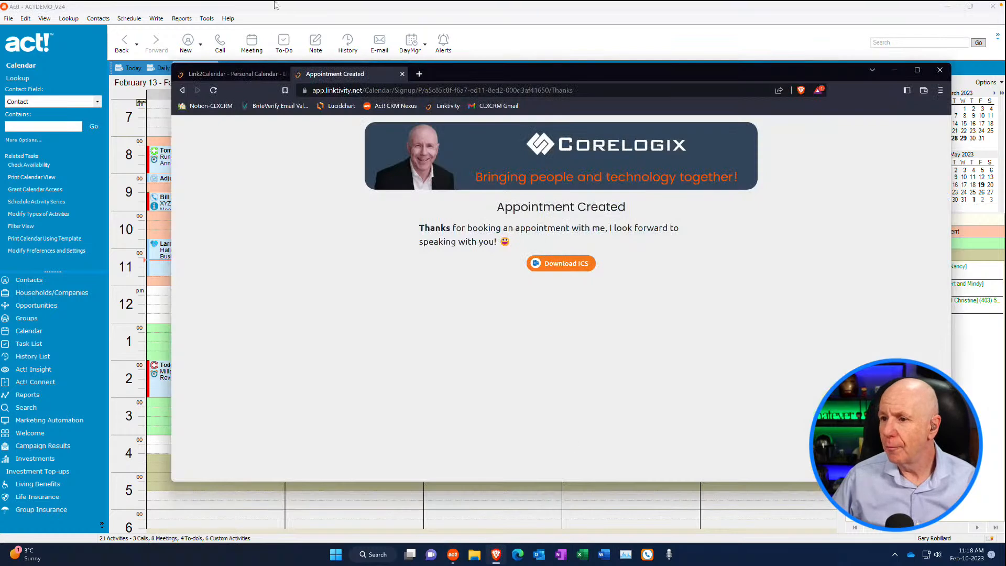
{"action": "left_click", "coordinate": [419, 75]}
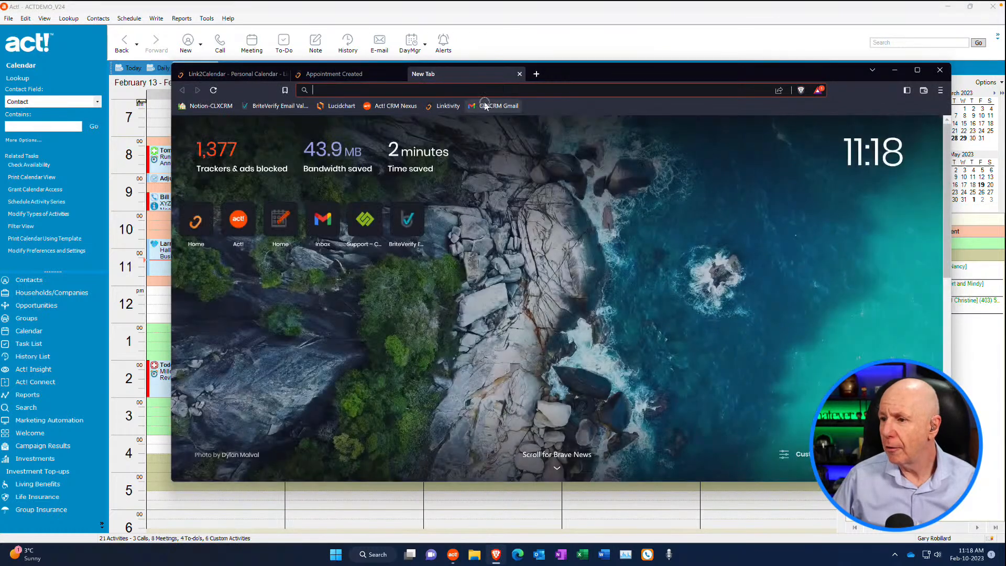
{"action": "left_click", "coordinate": [486, 106]}
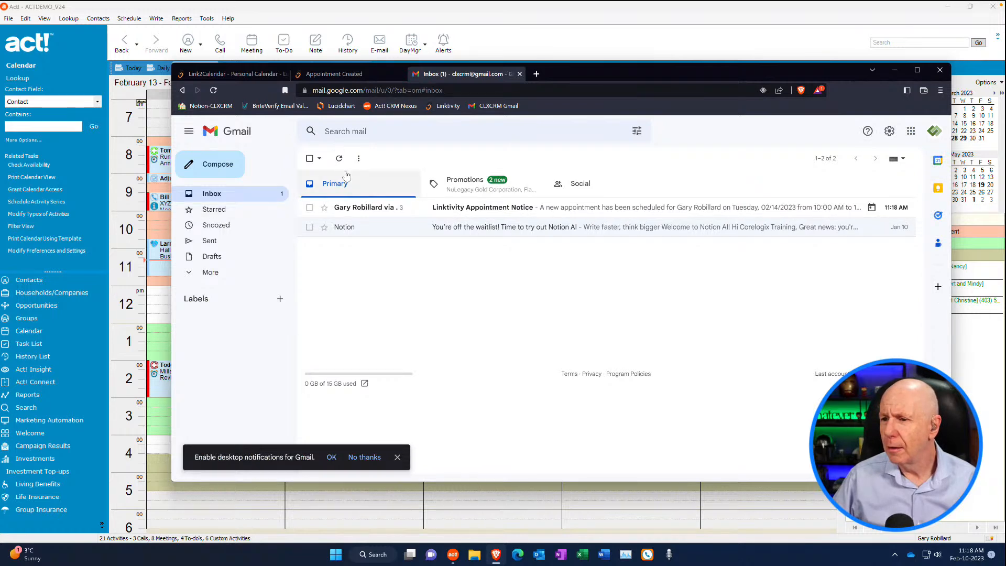
{"action": "left_click", "coordinate": [215, 195]}
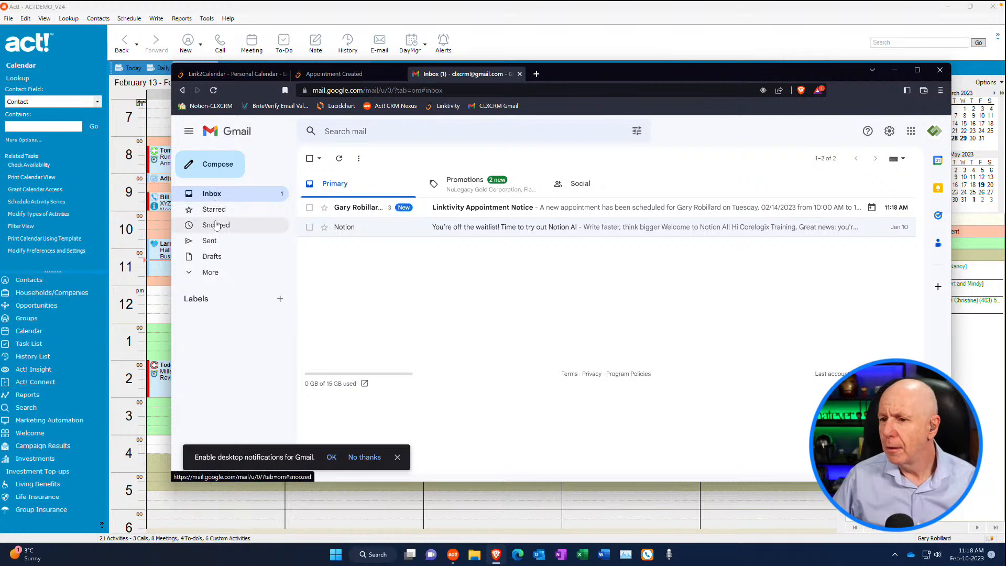
{"action": "left_click", "coordinate": [466, 187]}
{"action": "left_click", "coordinate": [341, 190]}
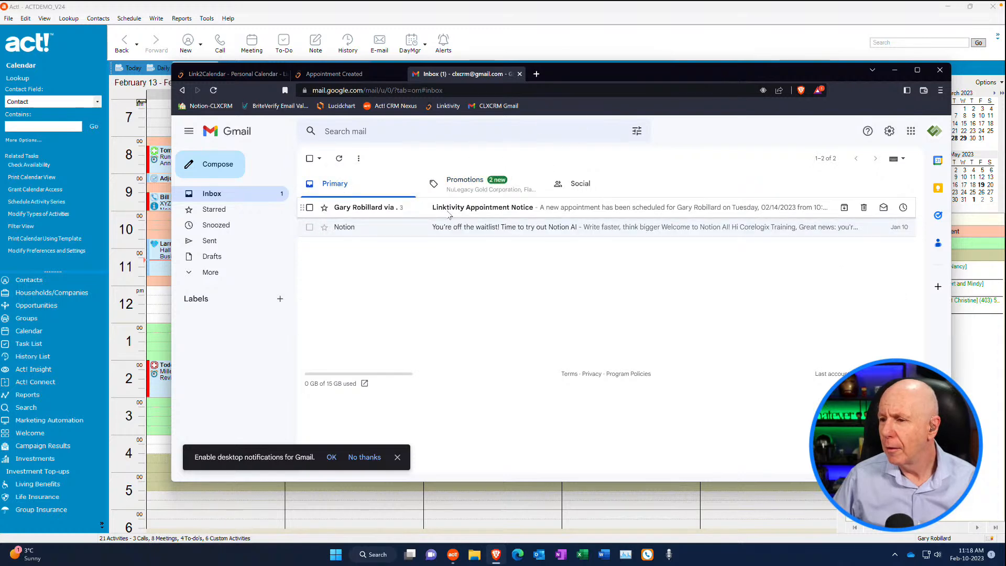
Read the "Linktivity Appointment Notice" e-mail, including its calendar invitation, meeting details and contact details, and return to the booking confirmation page
{"action": "left_click", "coordinate": [449, 215]}
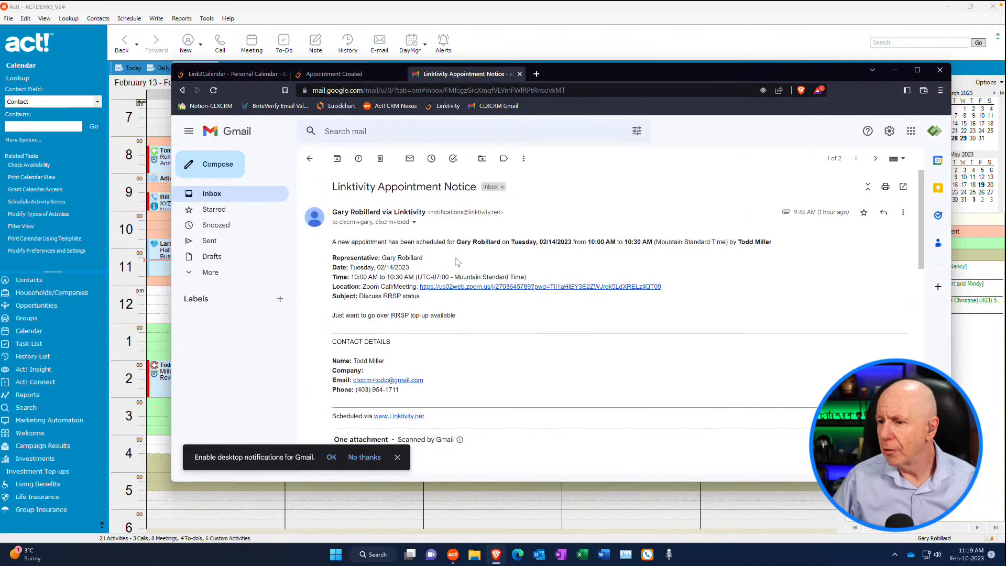
{"action": "scroll", "coordinate": [458, 262], "scroll_direction": "down", "scroll_amount": 2}
{"action": "scroll", "coordinate": [457, 262], "scroll_direction": "down", "scroll_amount": 2}
{"action": "scroll", "coordinate": [457, 262], "scroll_direction": "down", "scroll_amount": 1}
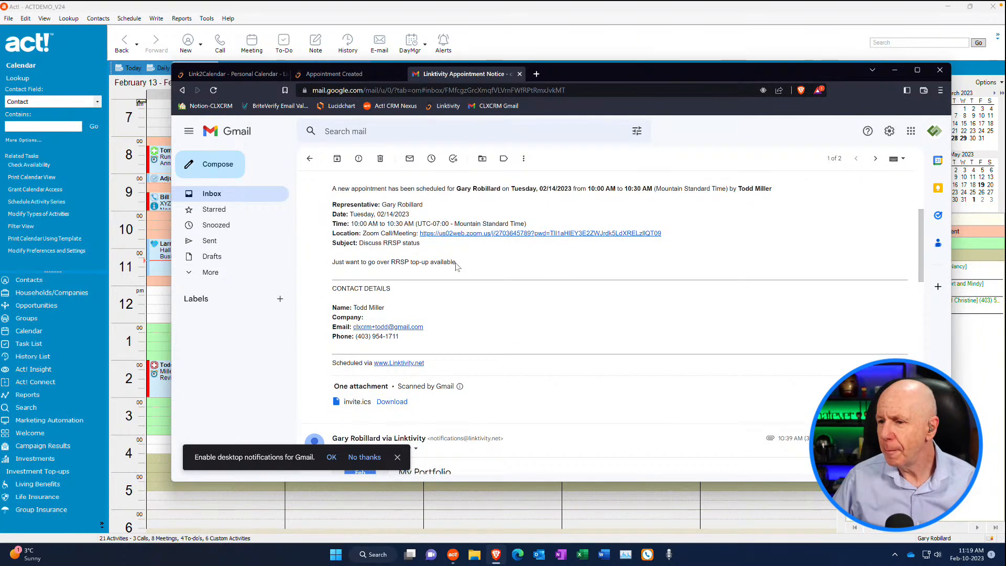
{"action": "scroll", "coordinate": [457, 266], "scroll_direction": "up", "scroll_amount": 3}
{"action": "scroll", "coordinate": [458, 266], "scroll_direction": "down", "scroll_amount": 1}
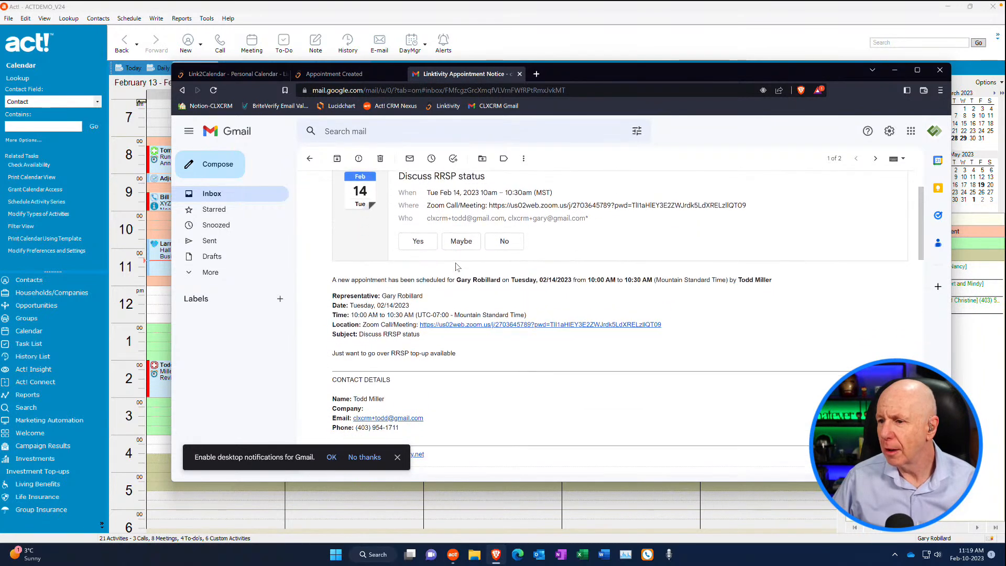
{"action": "scroll", "coordinate": [458, 268], "scroll_direction": "up", "scroll_amount": 1}
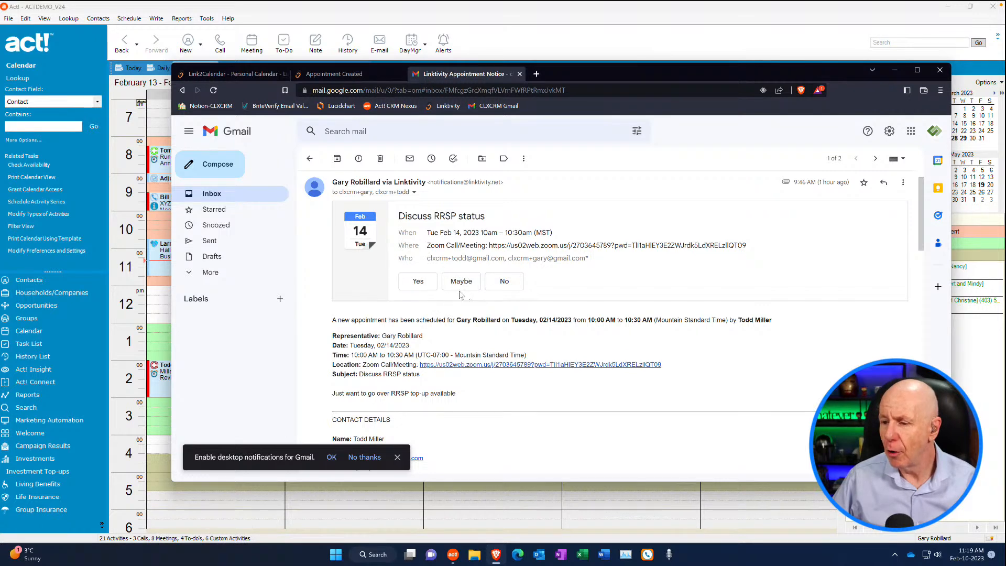
{"action": "scroll", "coordinate": [475, 297], "scroll_direction": "down", "scroll_amount": 1}
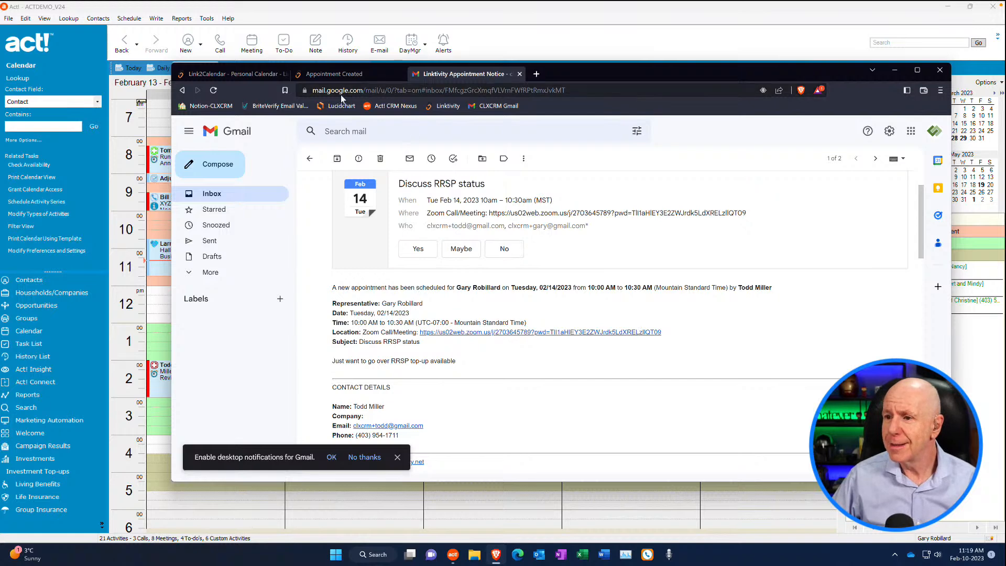
{"action": "left_click", "coordinate": [332, 74]}
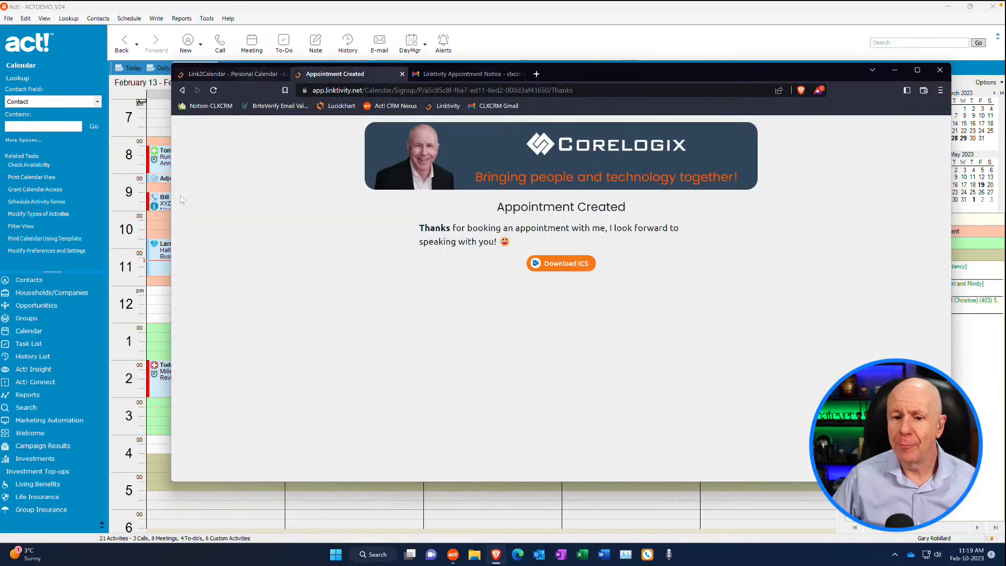